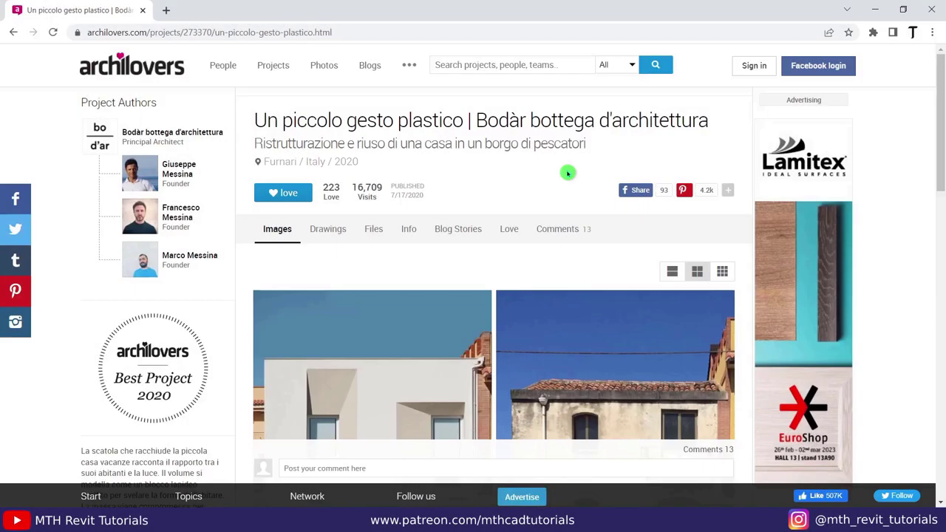
# Review the reference facade photos, switch to Revit and examine the front wall, windows, door and balcony of the house model
pyautogui.scroll(-2, 569, 199)
pyautogui.click(436, 293)
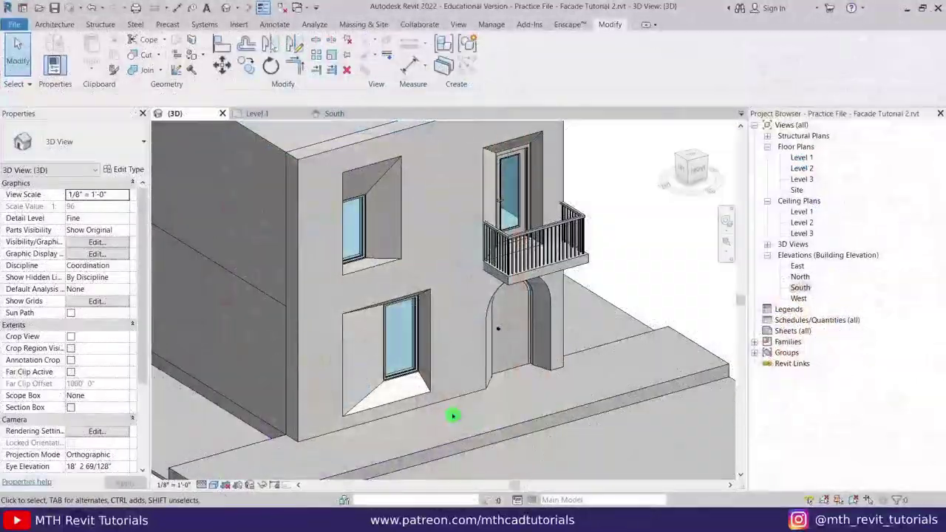
pyautogui.keyDown('shift'); pyautogui.moveTo(453, 416); pyautogui.dragTo(413, 448, button='middle'); pyautogui.keyUp('shift')
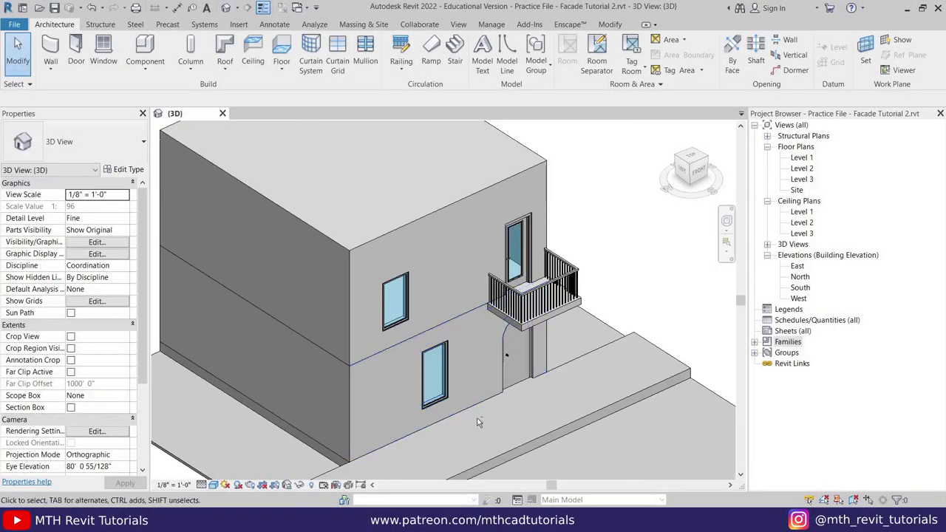
pyautogui.moveTo(477, 422)
pyautogui.keyDown('shift'); pyautogui.mouseDown(button='middle')
pyautogui.moveTo(418, 401)
pyautogui.moveTo(475, 422)
pyautogui.mouseUp(button='middle'); pyautogui.keyUp('shift')
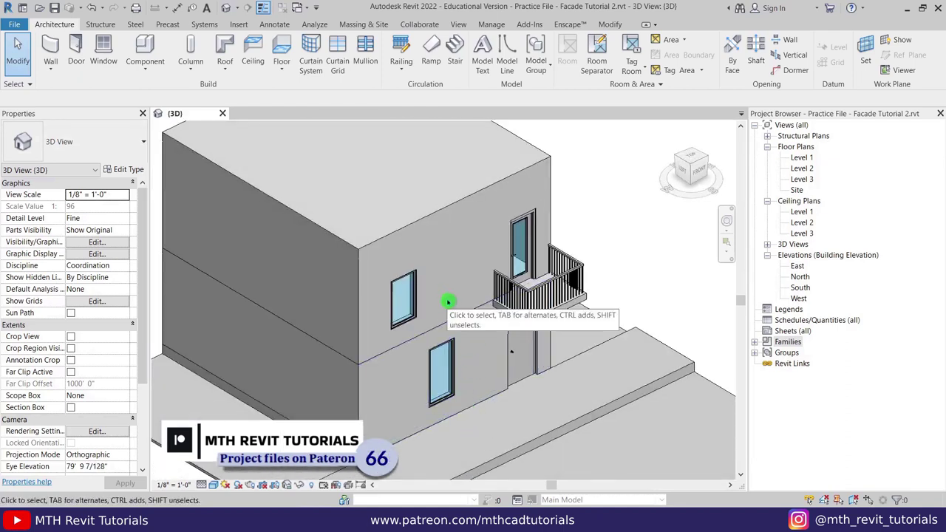
pyautogui.scroll(4, 399, 248)
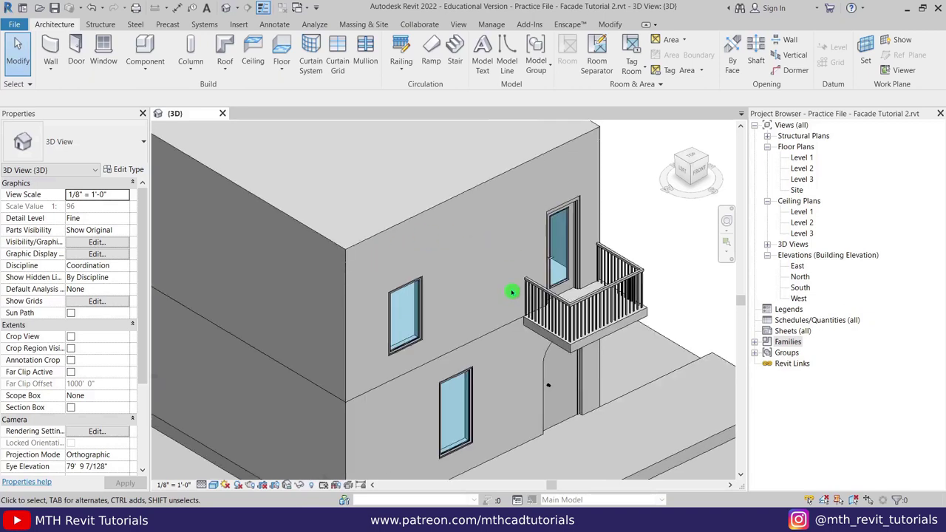
pyautogui.moveTo(478, 287); pyautogui.dragTo(513, 256, button='middle')
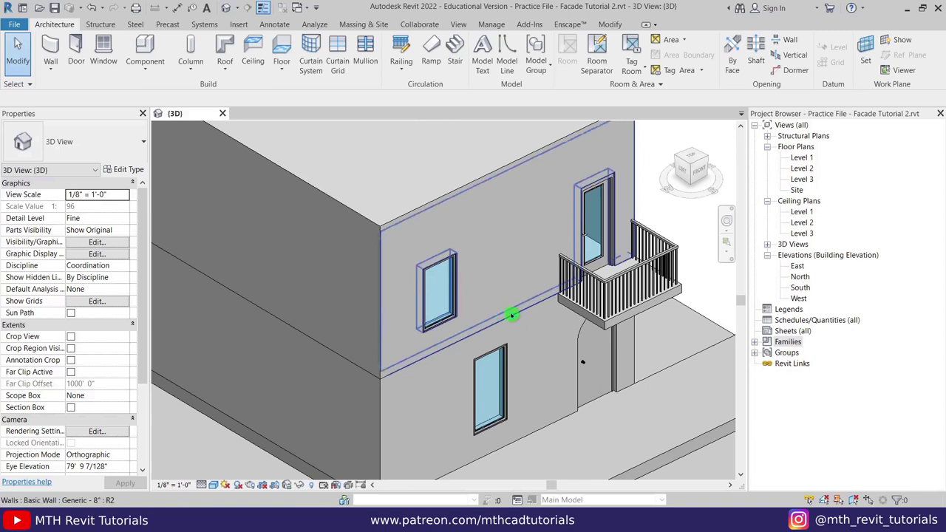
pyautogui.moveTo(530, 364); pyautogui.dragTo(517, 303, button='middle')
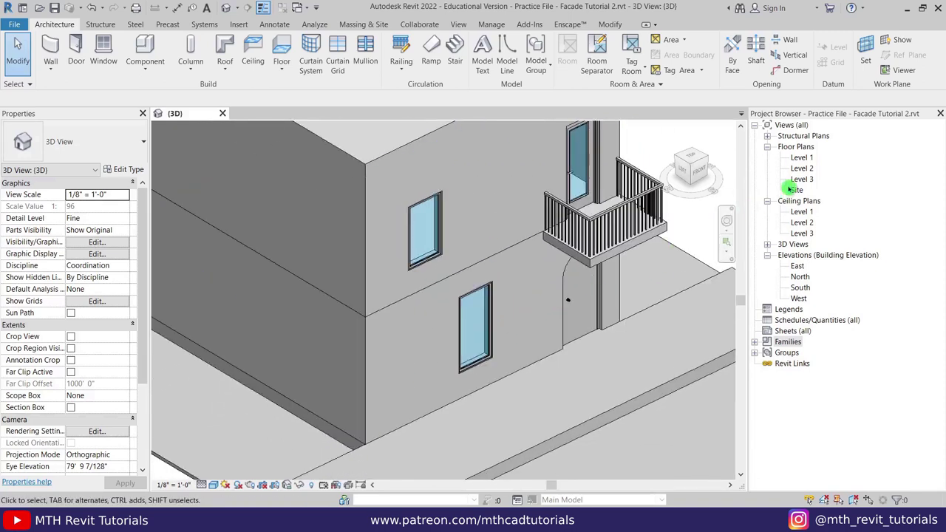
# In the Level 1 floor plan, start a wall and duplicate the Generic - 6" type as 1' - 6"
pyautogui.doubleClick(806, 160)
pyautogui.scroll(5, 409, 330)
pyautogui.moveTo(534, 248); pyautogui.dragTo(492, 316, button='middle')
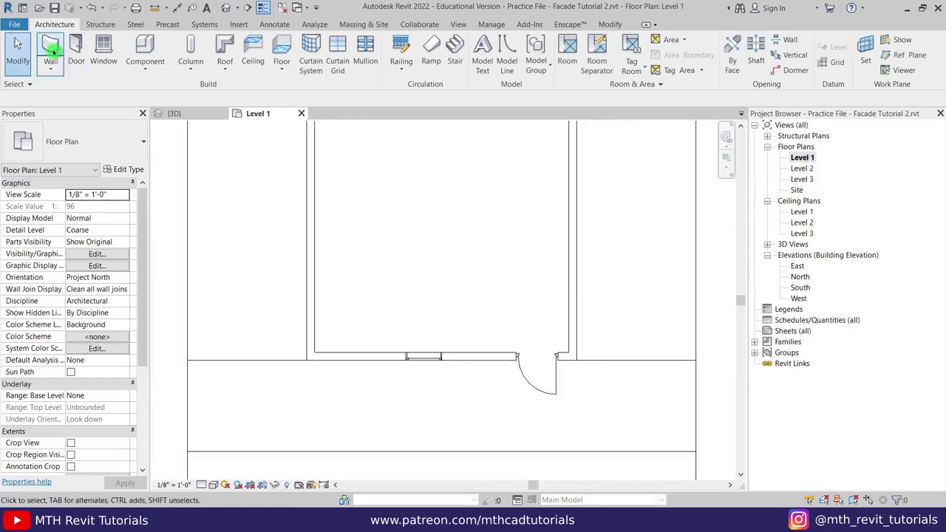
pyautogui.press('w')
pyautogui.press('a')
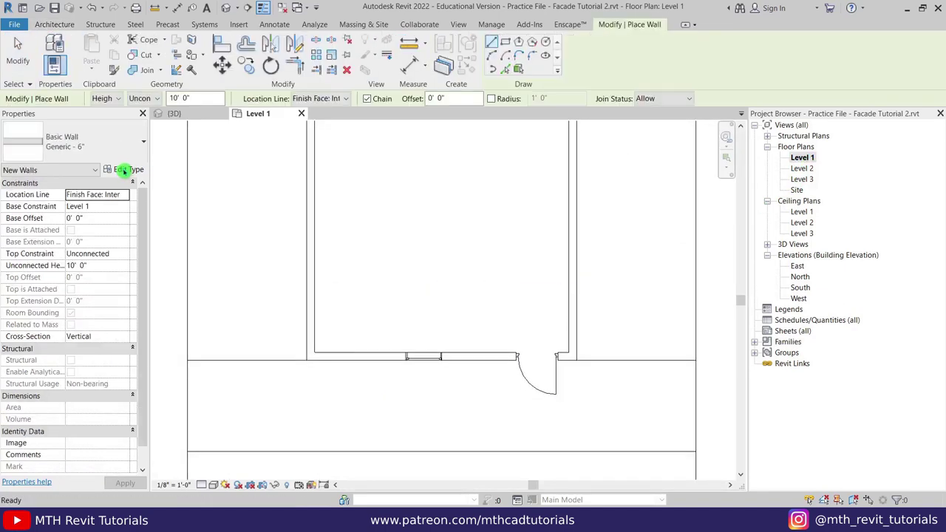
pyautogui.click(127, 170)
pyautogui.click(542, 150)
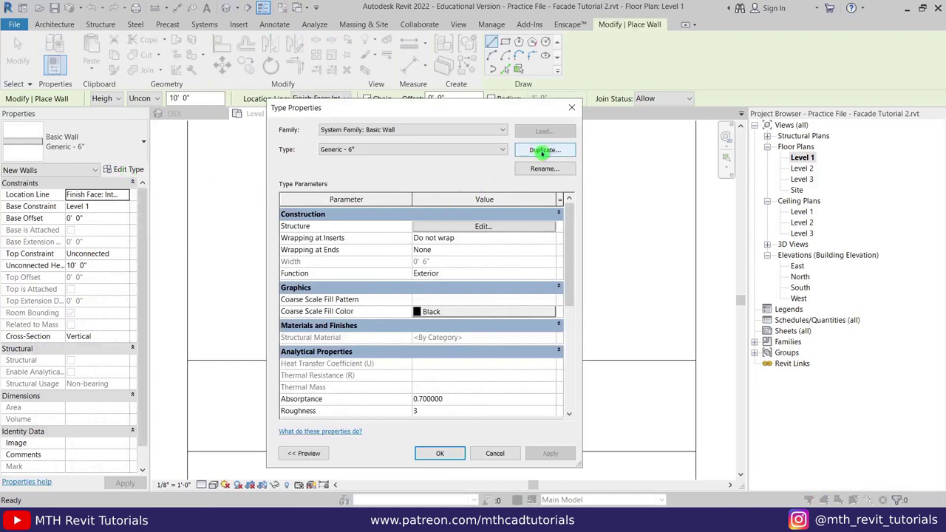
pyautogui.write('1\' - 6"')
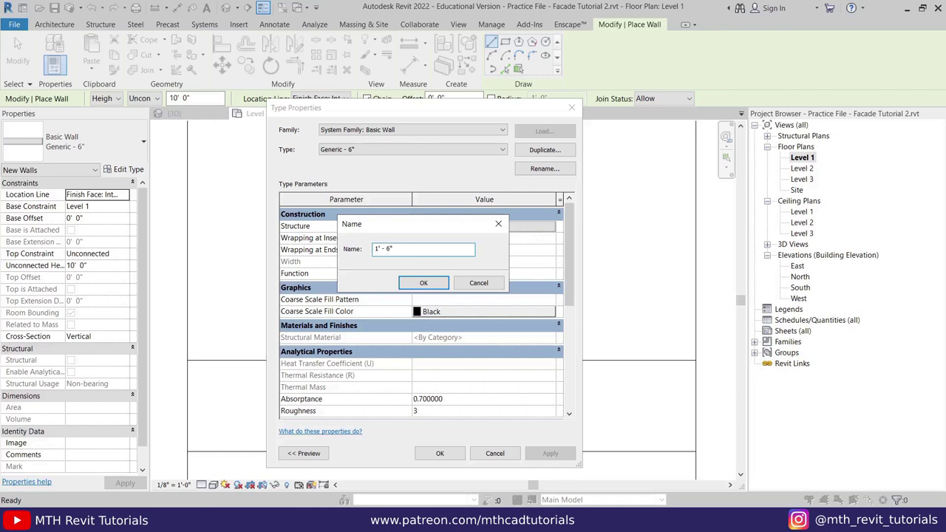
pyautogui.click(424, 282)
# Set the structure layer thickness of the new wall type to 1'6"
pyautogui.click(457, 226)
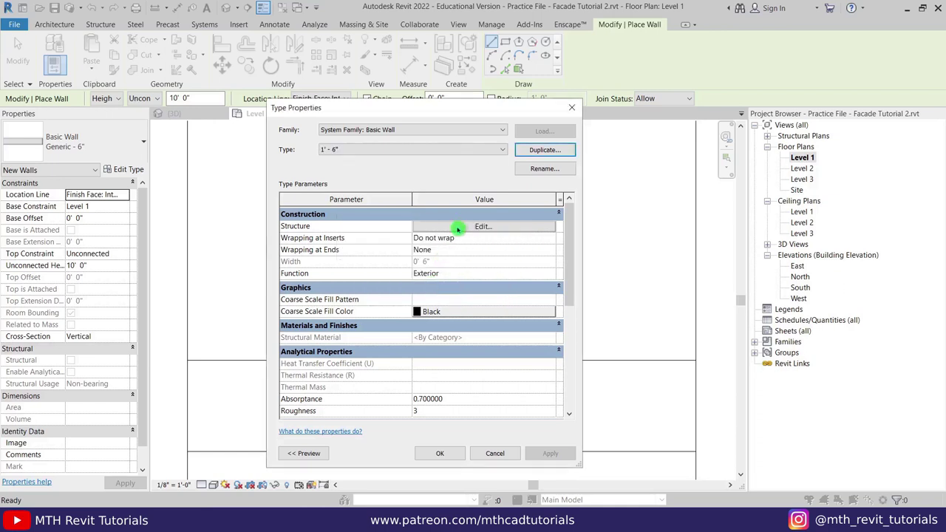
pyautogui.click(425, 235)
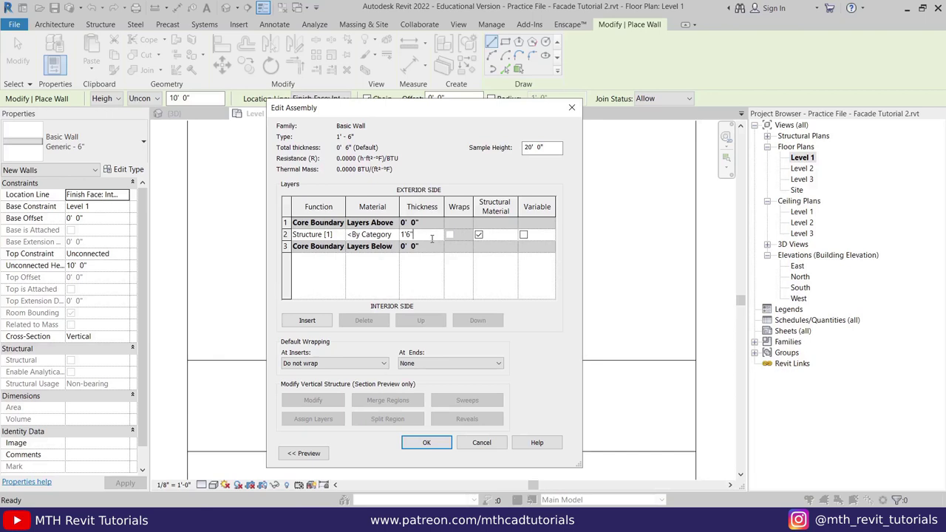
pyautogui.click(426, 442)
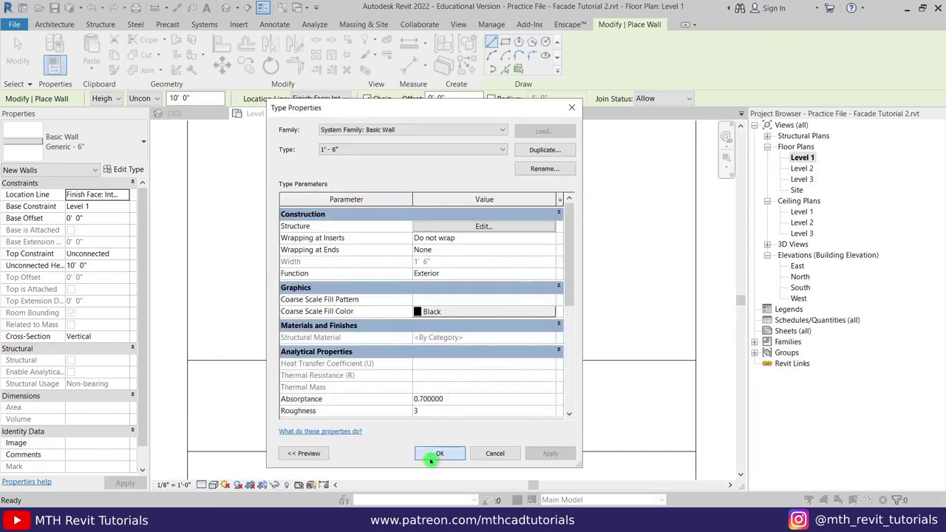
pyautogui.click(429, 450)
# Draw the 1' - 6" wall along the full exterior face of the front wall, using Finish Face: Interior as location line
pyautogui.click(335, 101)
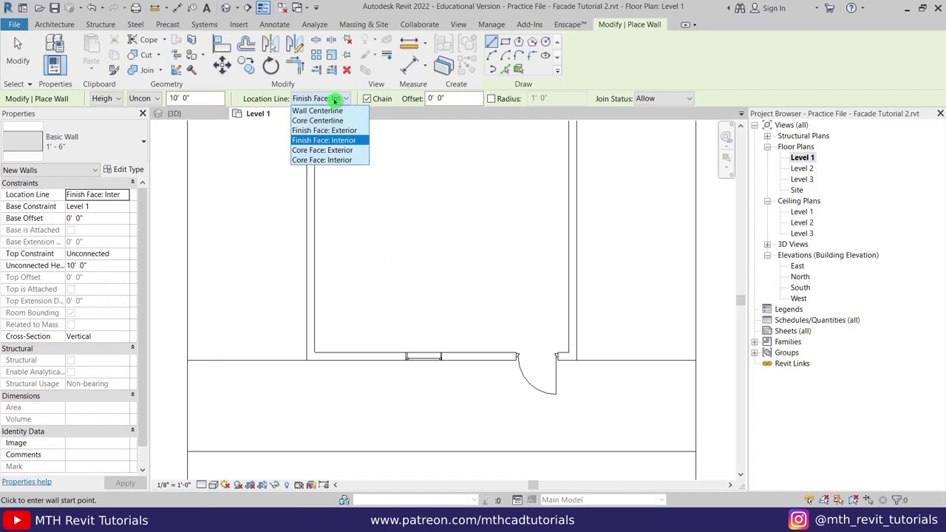
pyautogui.click(363, 141)
pyautogui.scroll(2, 584, 372)
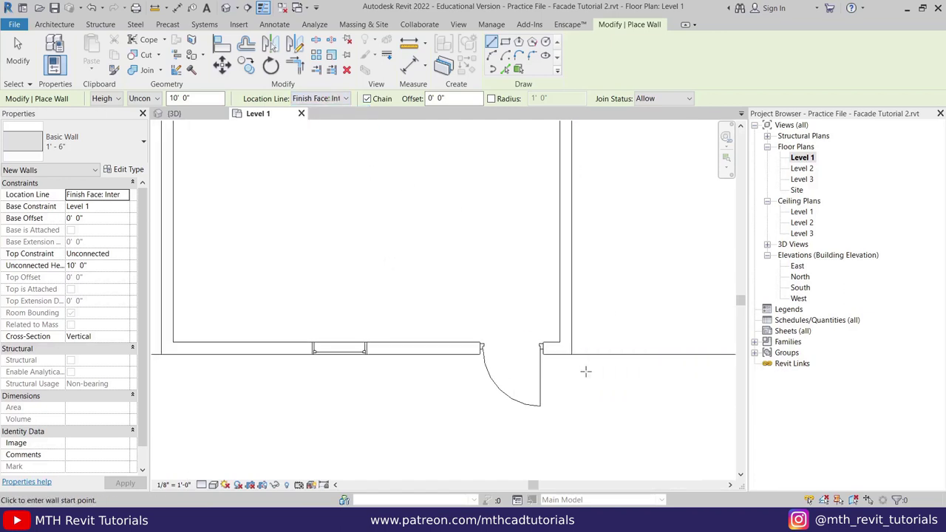
pyautogui.moveTo(348, 375); pyautogui.dragTo(473, 345, button='middle')
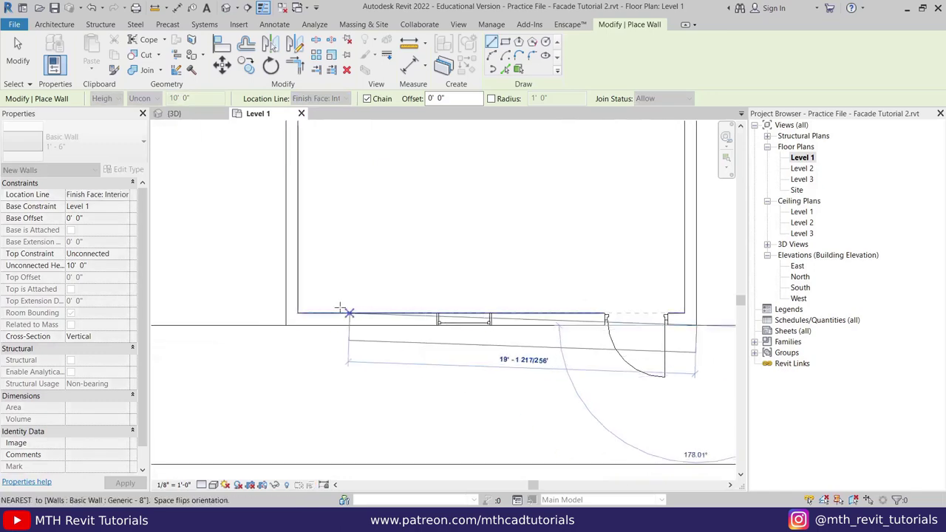
pyautogui.click(285, 323)
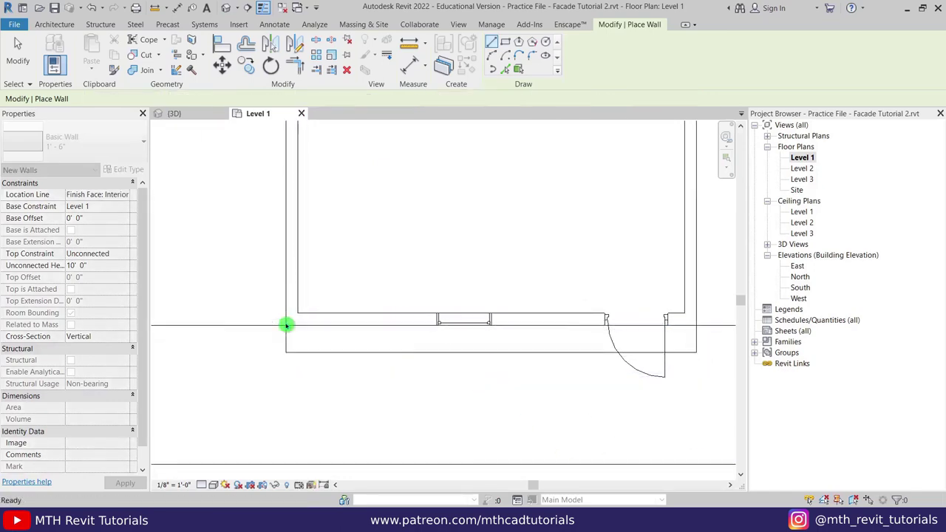
pyautogui.press('Escape')
pyautogui.press('Escape')
# In the 3D view, stretch the new front wall upward to the top of the building
pyautogui.click(193, 113)
pyautogui.moveTo(448, 327)
pyautogui.mouseDown(button='middle')
pyautogui.moveTo(442, 347)
pyautogui.moveTo(446, 340)
pyautogui.mouseUp(button='middle')
pyautogui.click(444, 317)
pyautogui.moveTo(481, 247); pyautogui.dragTo(464, 153)
pyautogui.press('Escape')
# Create an in-place model in the Generic Models category, accepting the default name
pyautogui.keyDown('shift'); pyautogui.moveTo(503, 289); pyautogui.dragTo(373, 329, button='middle'); pyautogui.keyUp('shift')
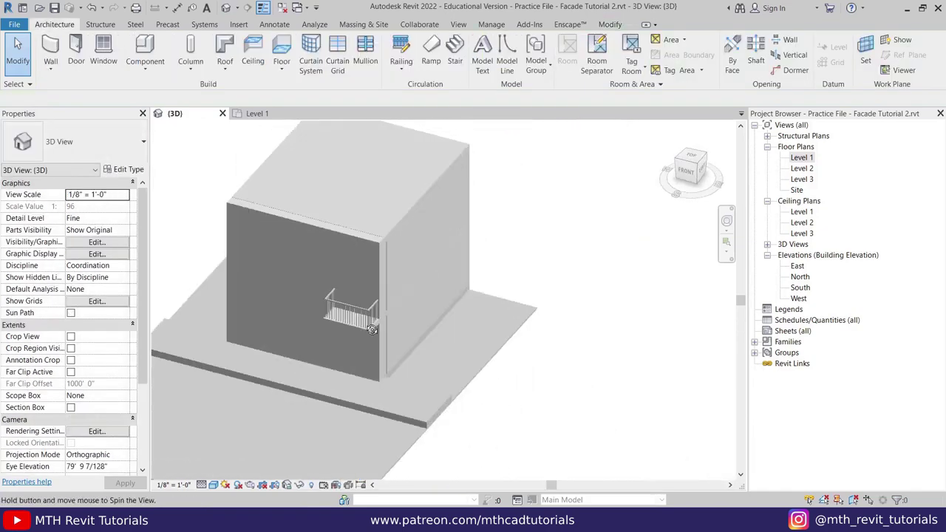
pyautogui.scroll(1, 271, 325)
pyautogui.moveTo(294, 342); pyautogui.dragTo(342, 367, button='middle')
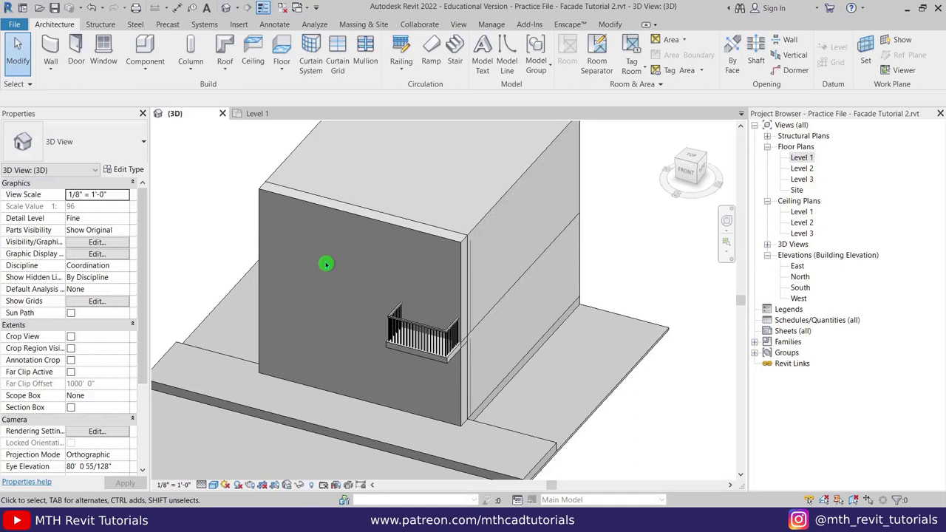
pyautogui.click(158, 73)
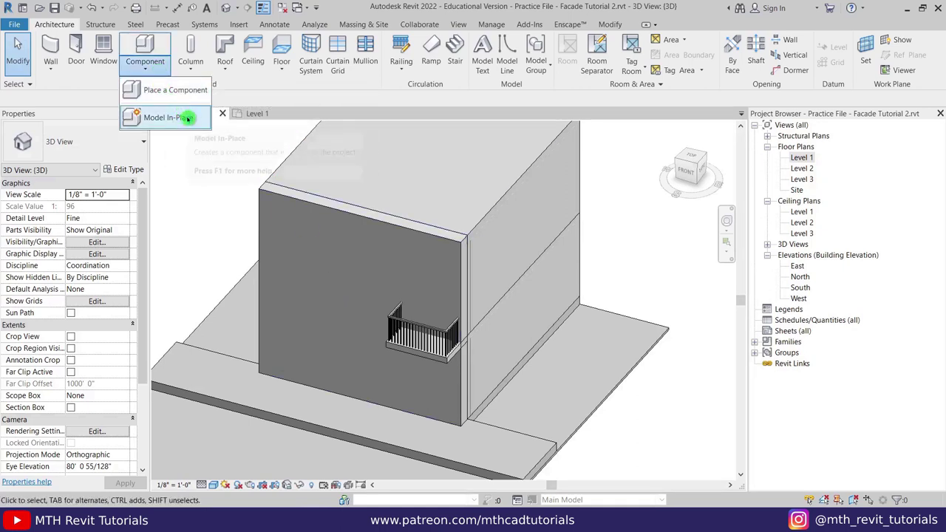
pyautogui.click(168, 117)
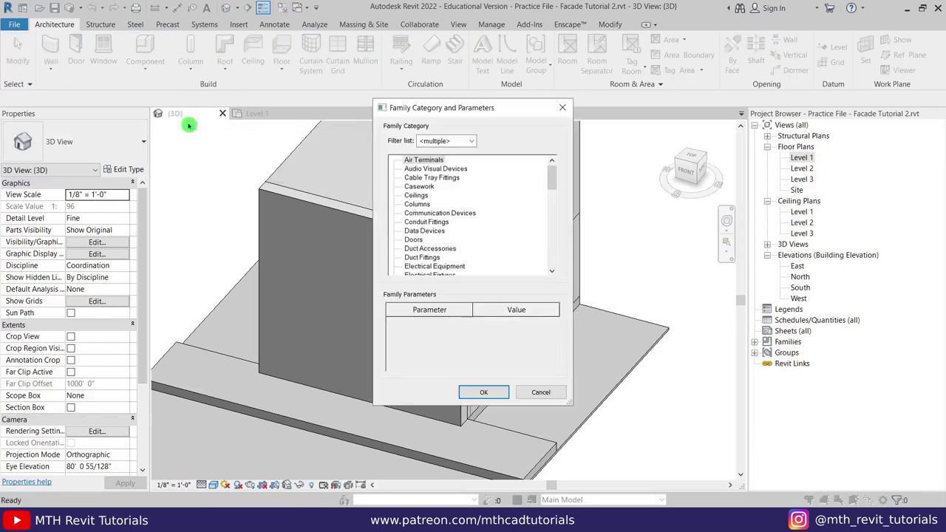
pyautogui.click(436, 229)
pyautogui.press('g')
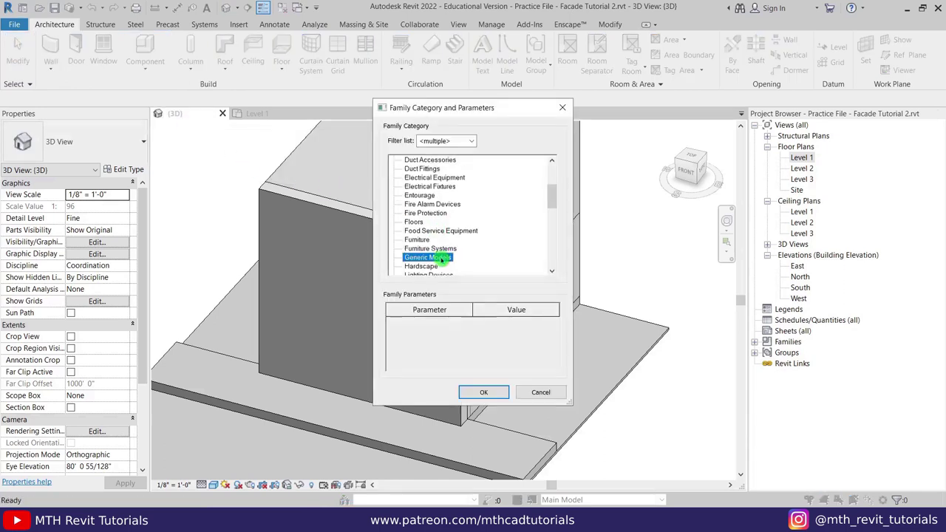
pyautogui.click(485, 393)
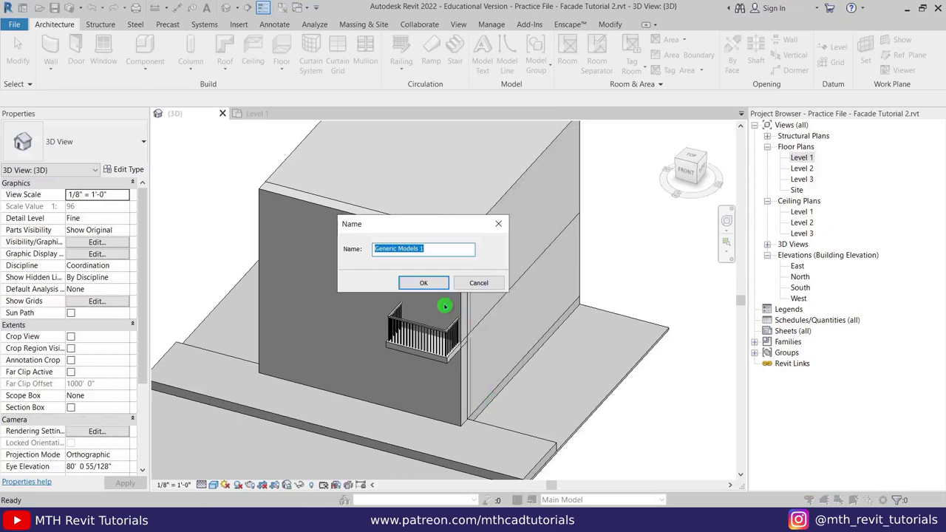
pyautogui.click(426, 285)
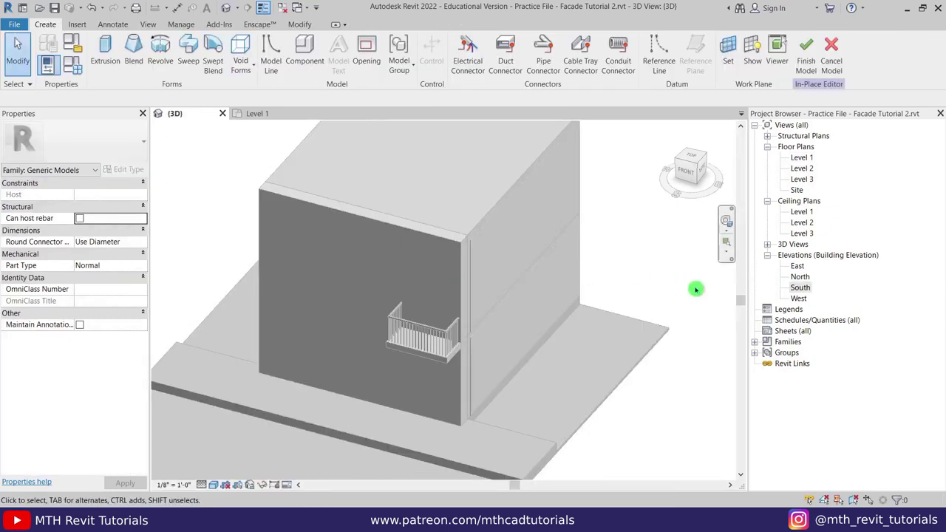
# Open the South elevation and set its visual style to Wireframe
pyautogui.doubleClick(801, 288)
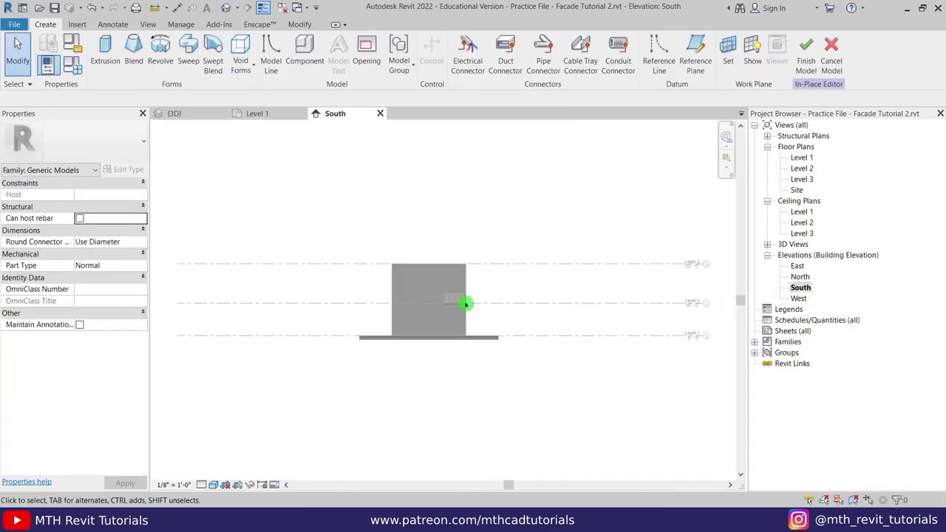
pyautogui.scroll(5, 416, 266)
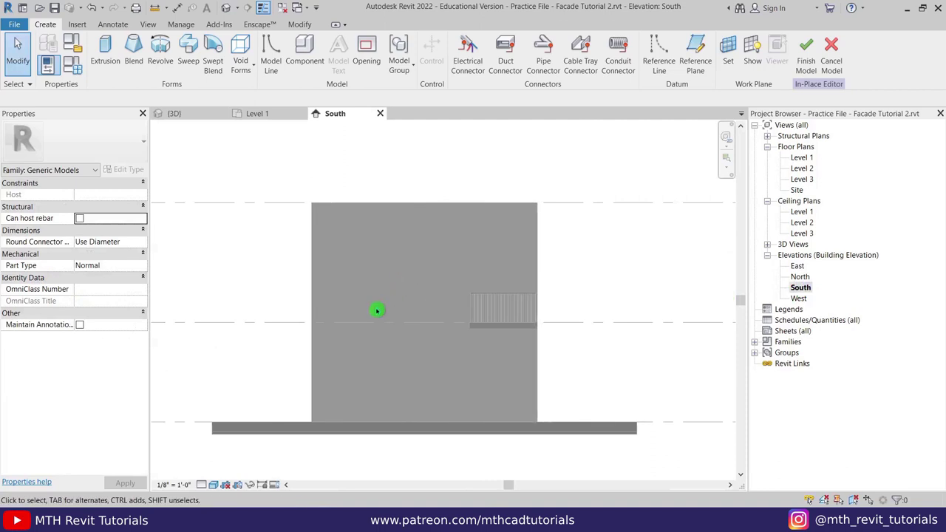
pyautogui.click(215, 484)
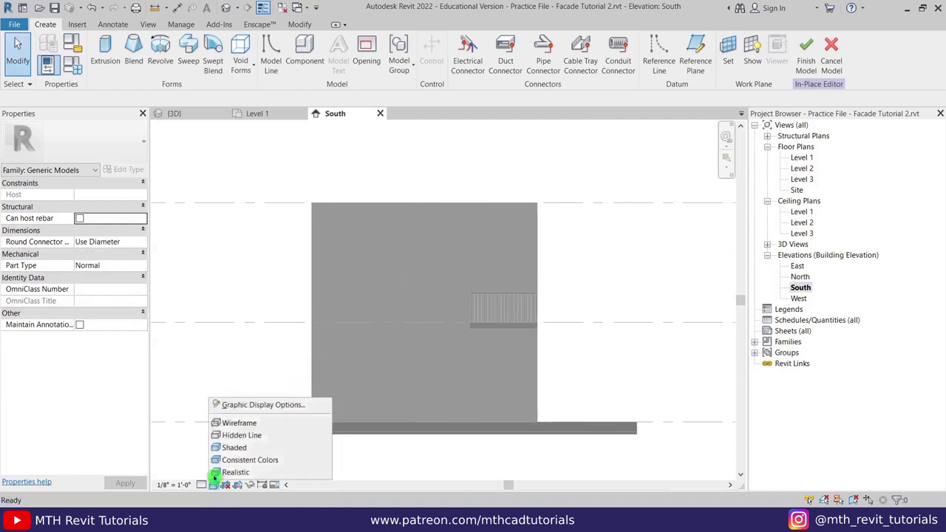
pyautogui.click(222, 421)
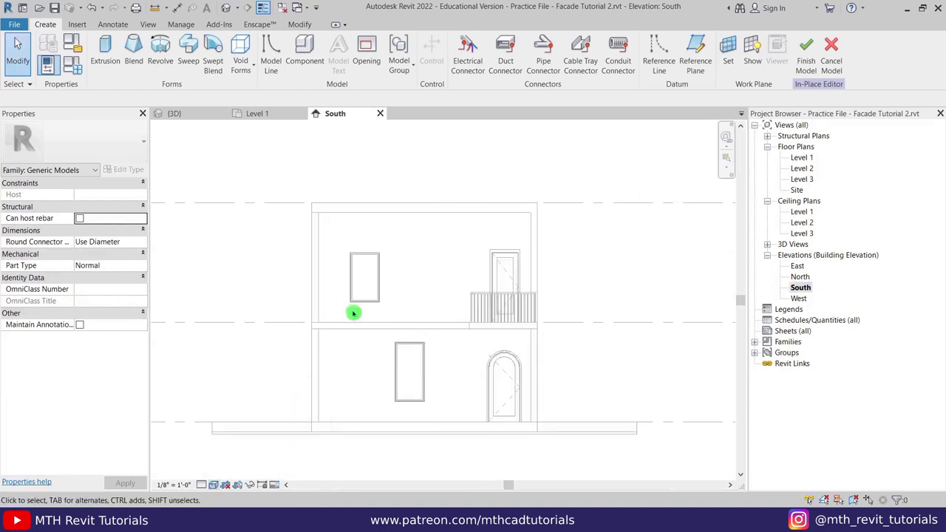
# Start a void blend with the face of the upper-floor Generic - 8" wall picked as its work plane
pyautogui.scroll(2, 414, 319)
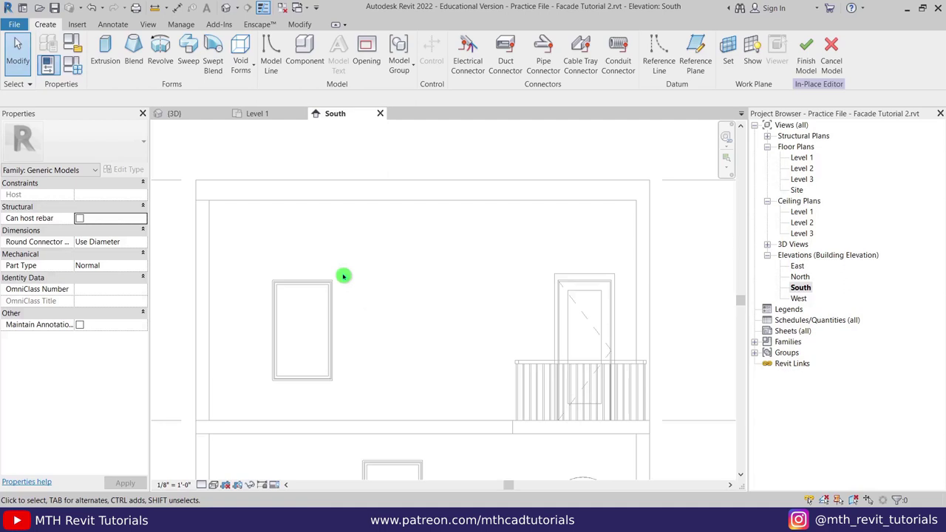
pyautogui.click(246, 71)
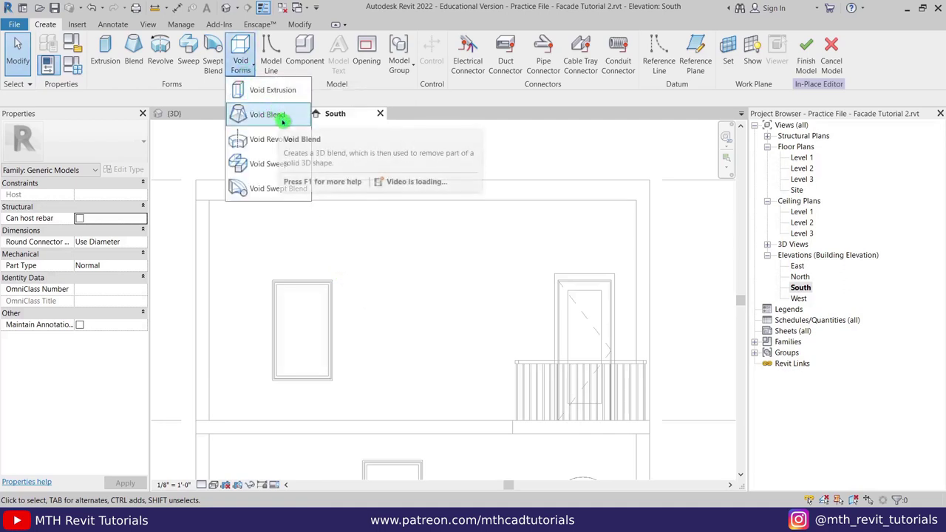
pyautogui.click(266, 114)
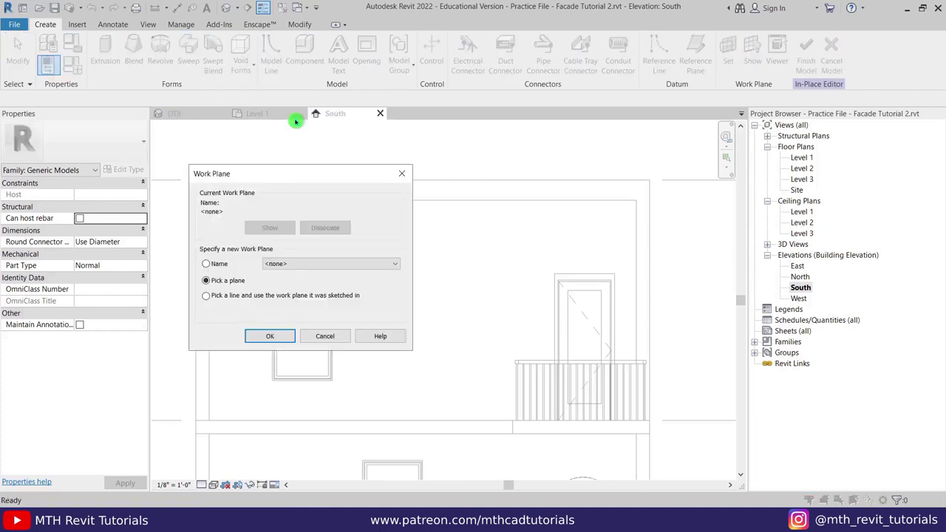
pyautogui.click(267, 334)
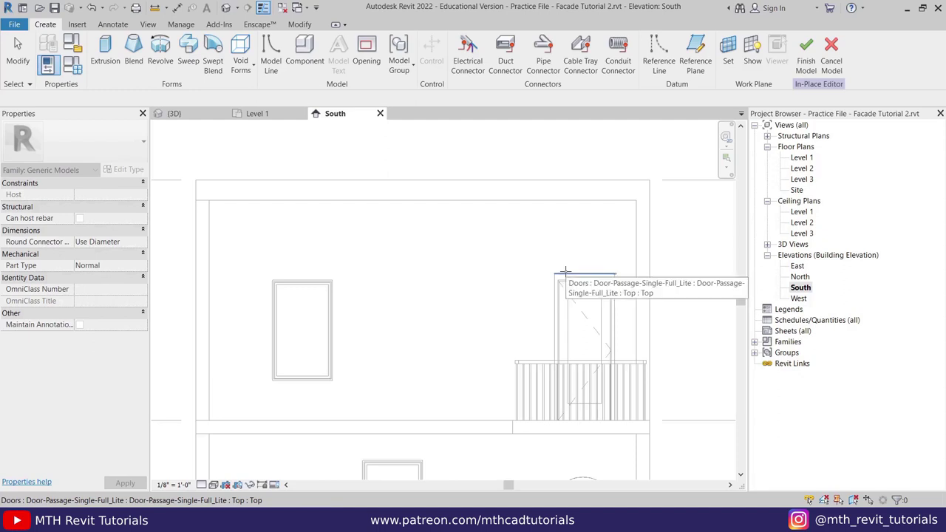
pyautogui.press('Tab')
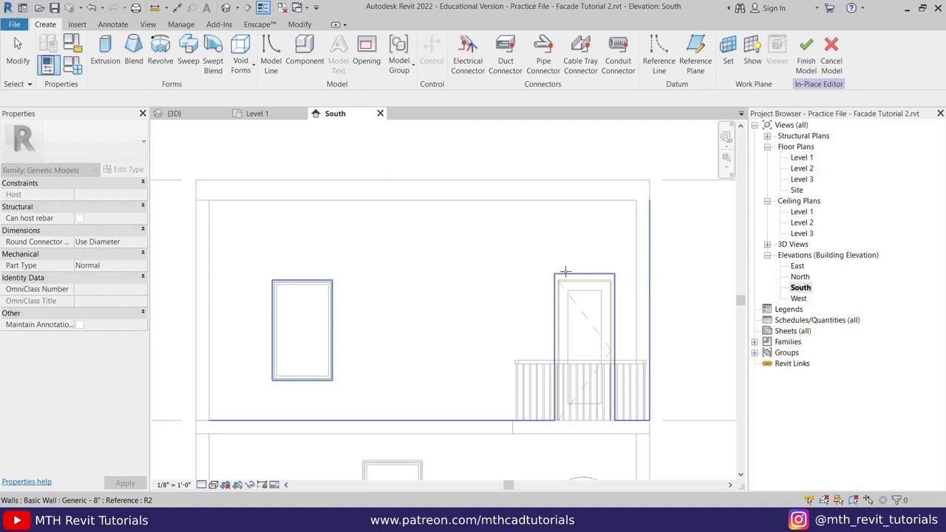
pyautogui.click(565, 271)
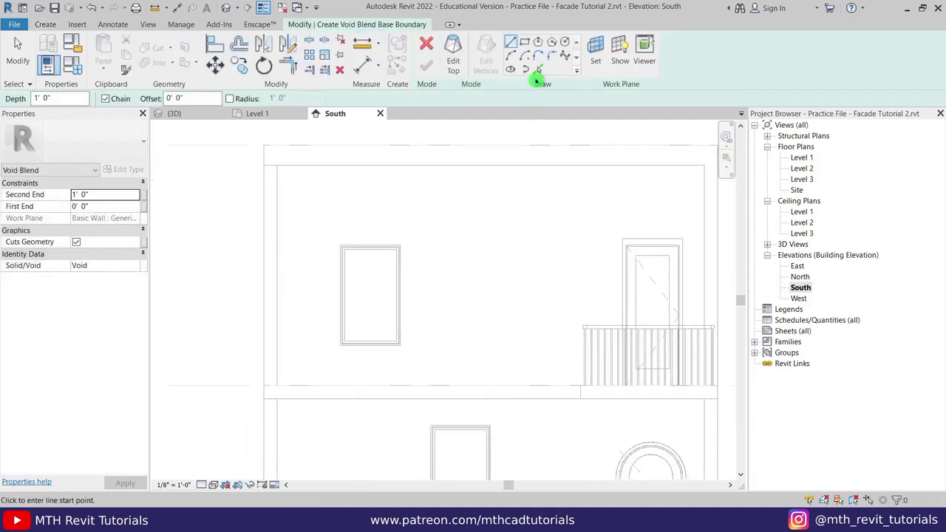
# Sketch the void blend's base boundary as a 3' by 5' rectangle along the upper-floor window's outline
pyautogui.click(524, 42)
pyautogui.scroll(4, 344, 249)
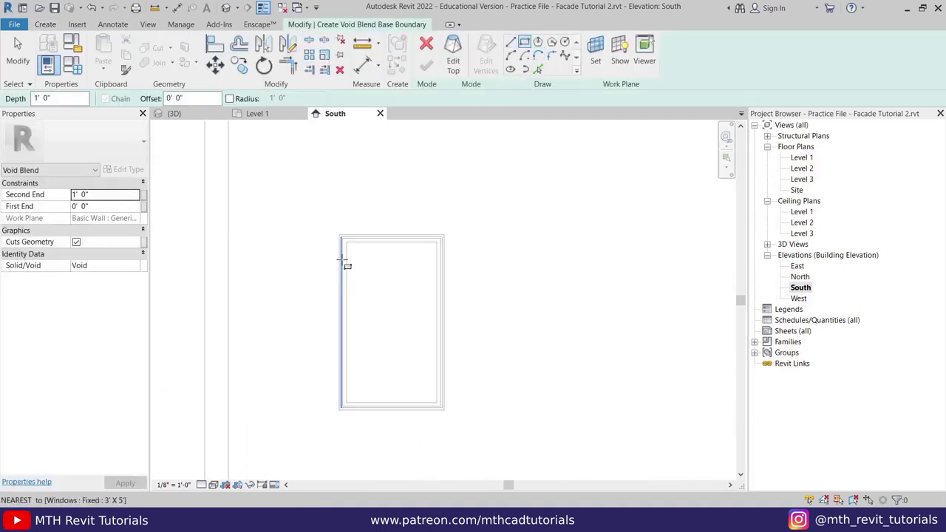
pyautogui.click(285, 199)
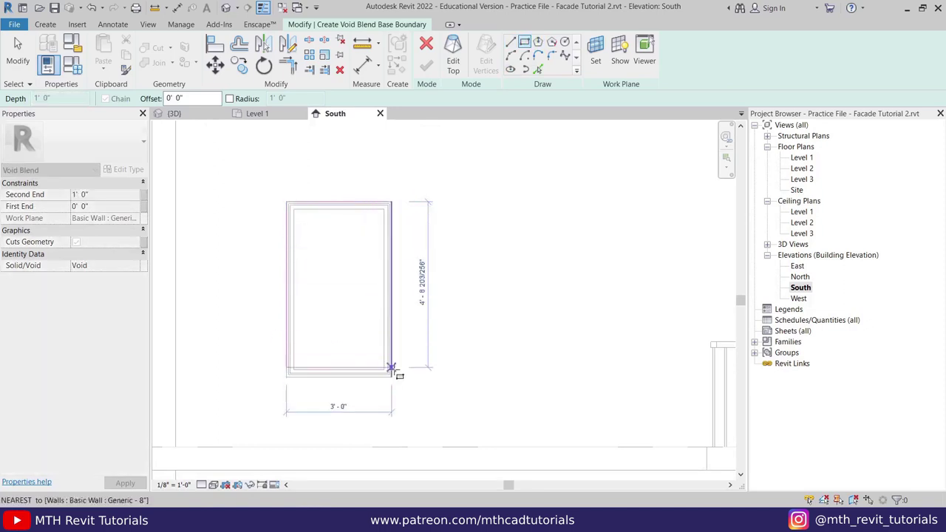
pyautogui.click(391, 377)
pyautogui.scroll(-2, 395, 390)
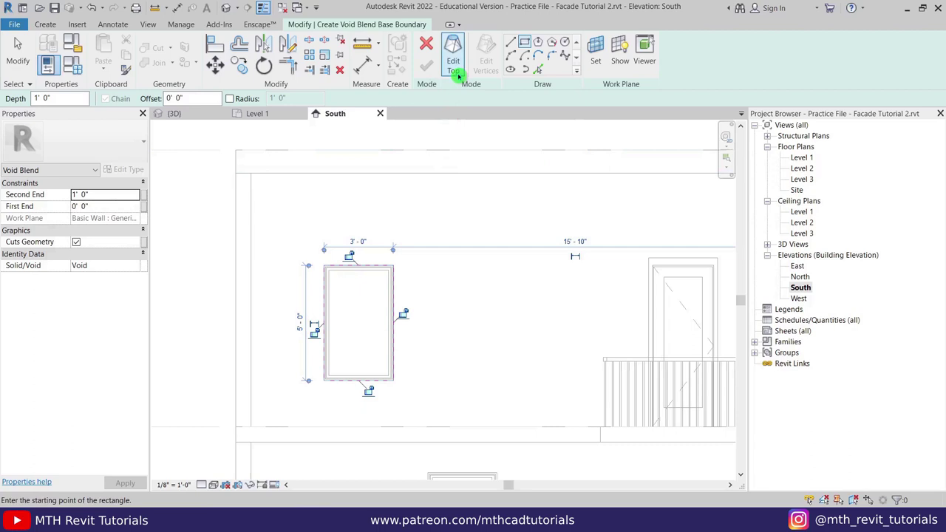
# Switch to the blend's top boundary and sketch a 3' by 5' rectangle over the same window outline
pyautogui.click(458, 68)
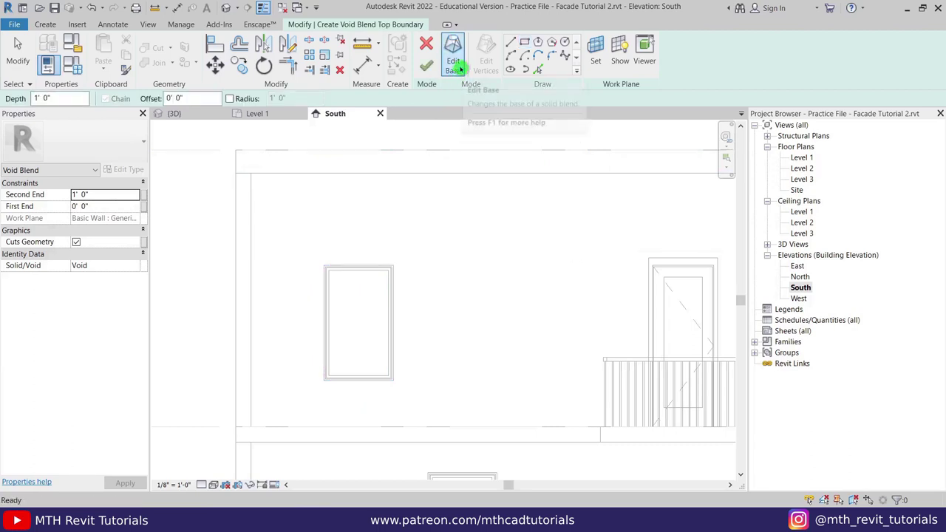
pyautogui.click(525, 44)
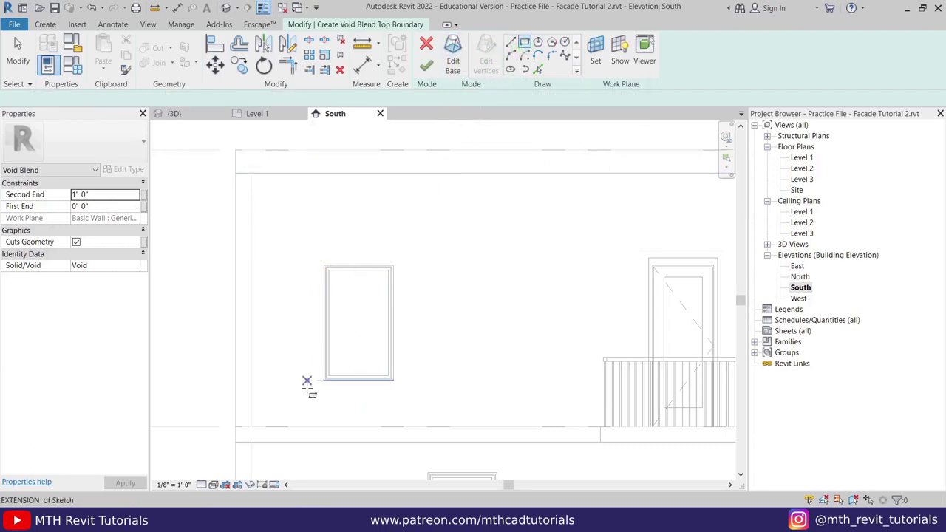
pyautogui.click(326, 378)
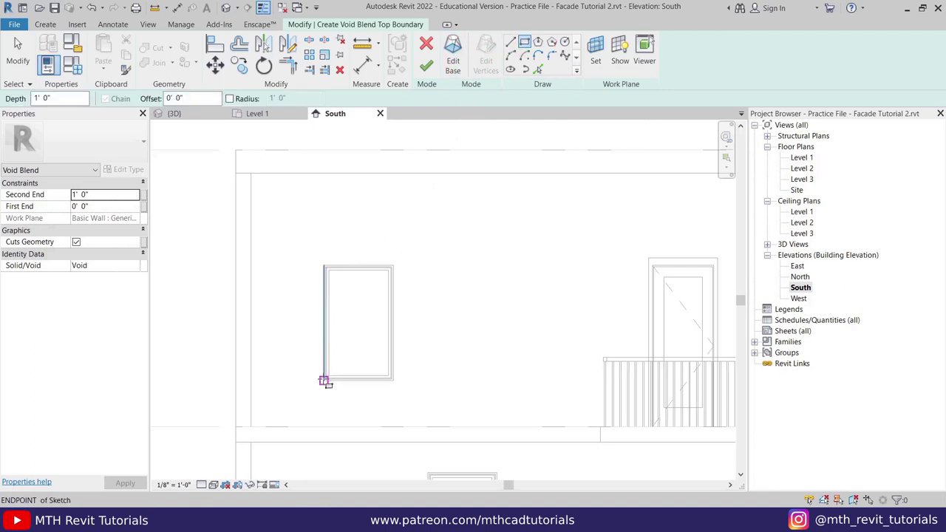
pyautogui.click(393, 266)
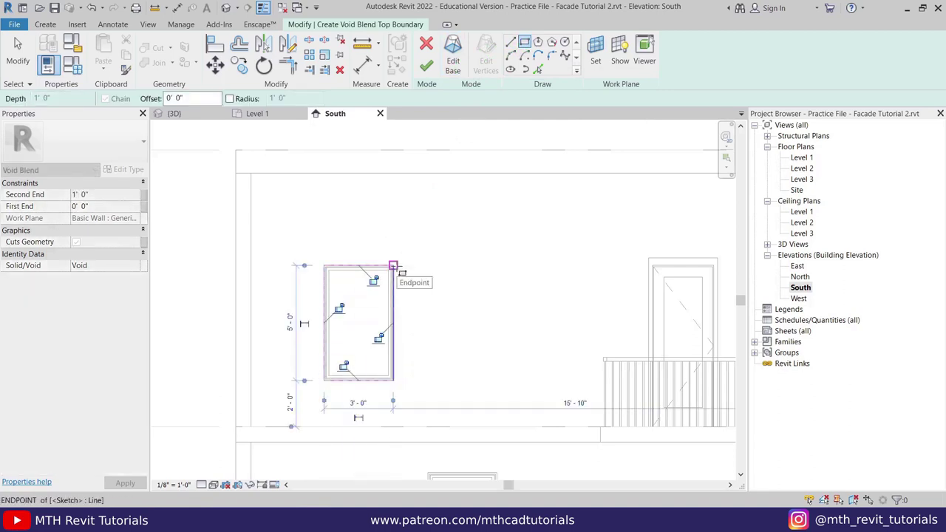
pyautogui.press('Escape')
# Set the top boundary rectangle's height to 8' by moving its upper edge
pyautogui.click(475, 303)
pyautogui.click(363, 267)
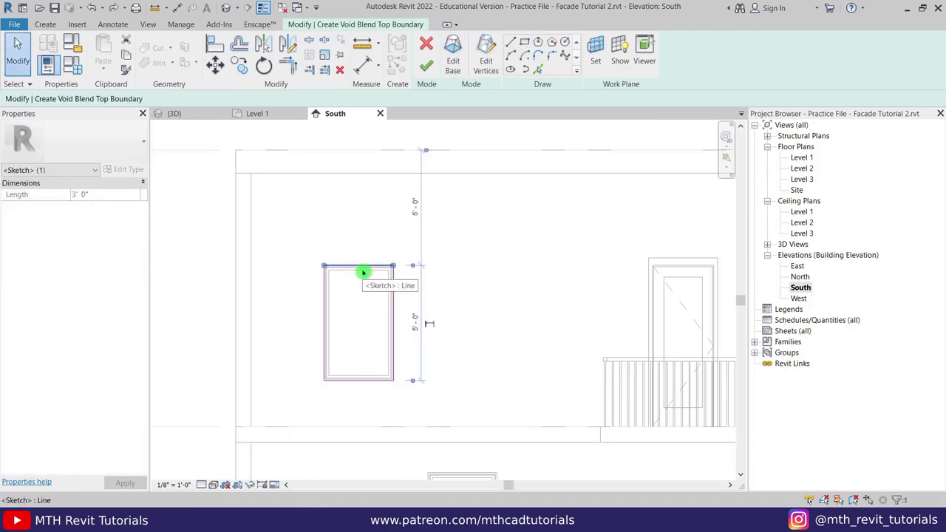
pyautogui.click(422, 318)
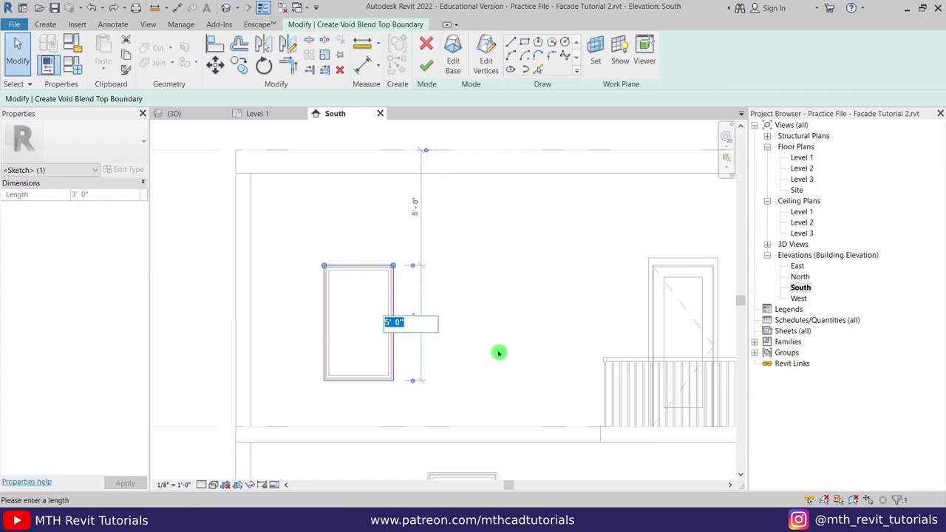
pyautogui.write('6')
pyautogui.press('Return')
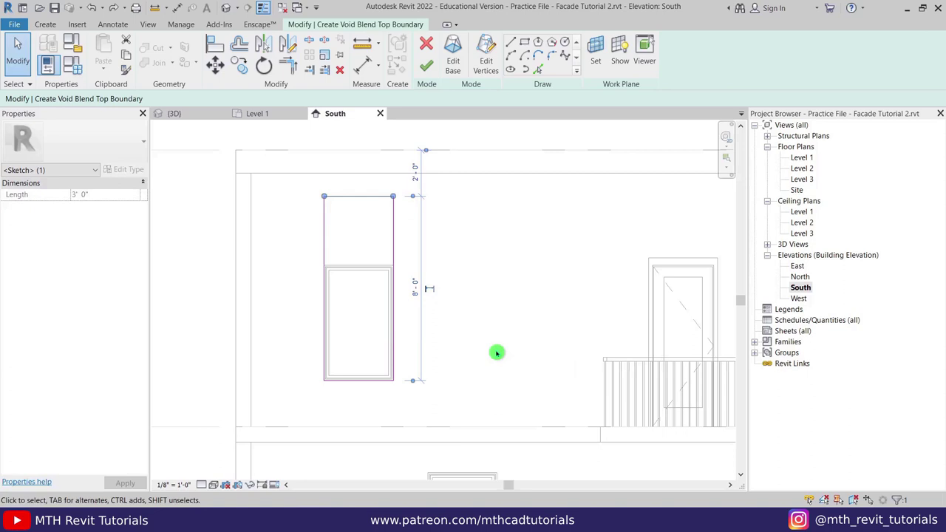
# Set the top boundary rectangle's width to 5' by moving its right edge, and finish the void blend
pyautogui.click(394, 255)
pyautogui.click(359, 398)
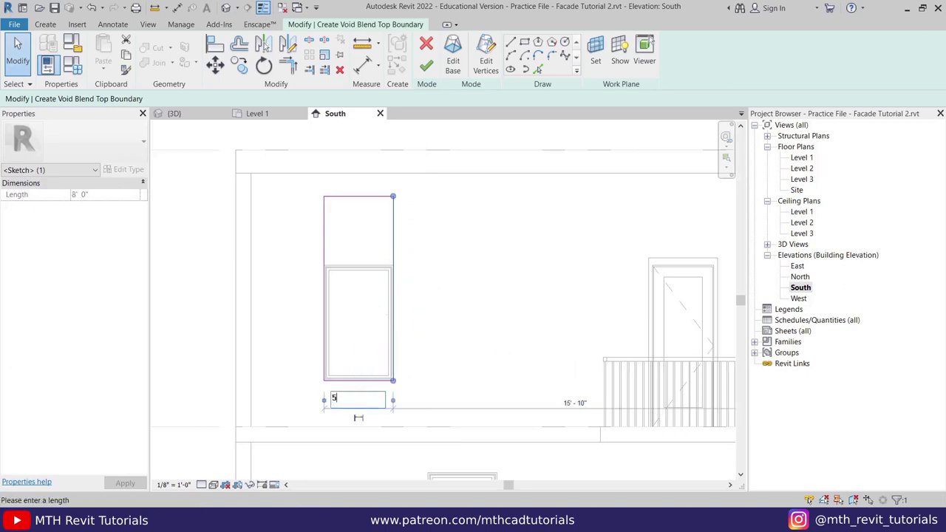
pyautogui.write("5'")
pyautogui.press('Return')
pyautogui.click(412, 266)
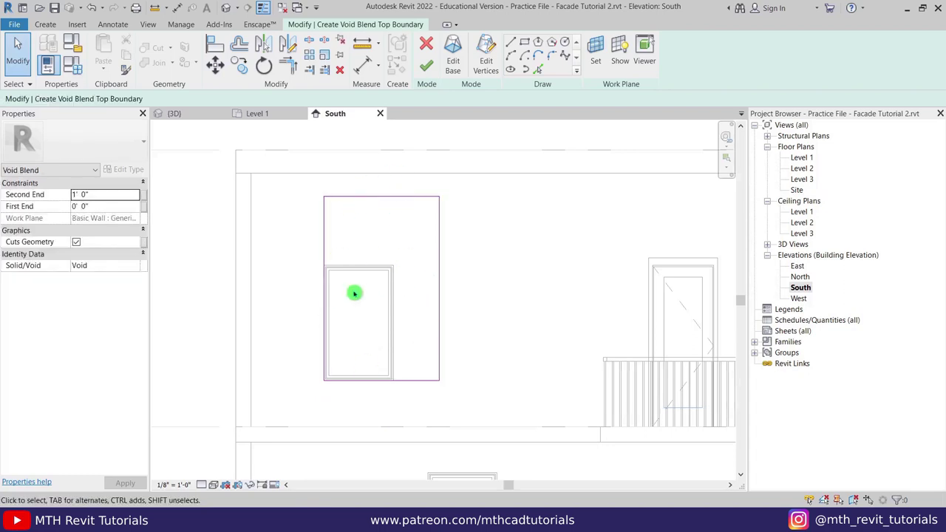
pyautogui.click(429, 68)
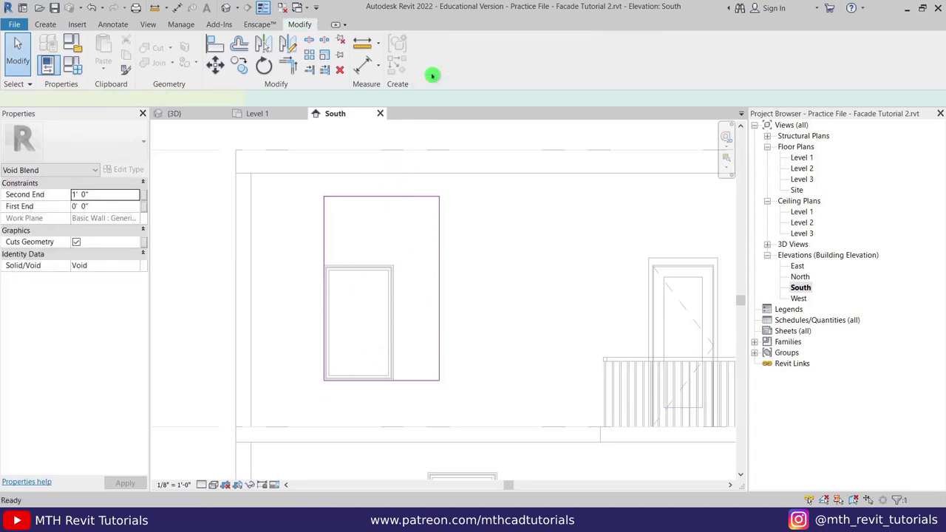
# Open the 3D view, set its visual style to Wireframe, and bring the void blend into close view
pyautogui.click(199, 114)
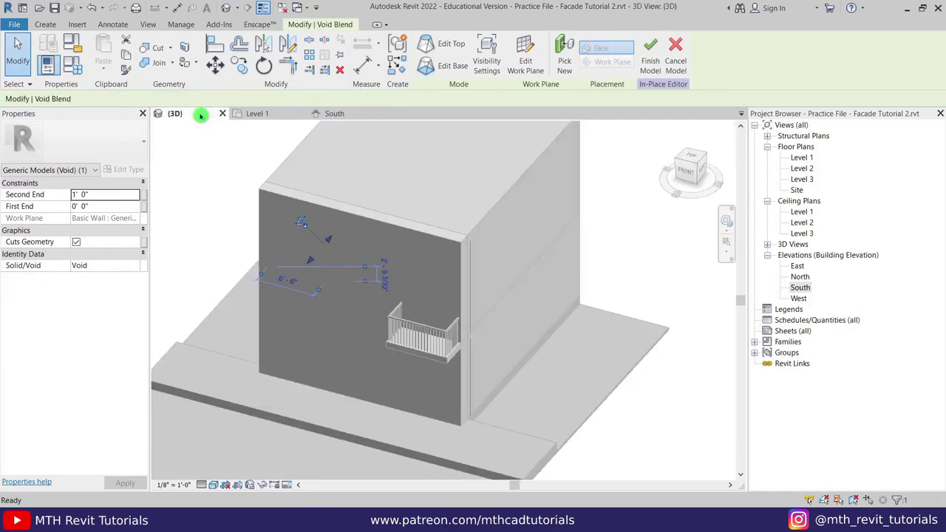
pyautogui.click(214, 484)
pyautogui.click(240, 418)
pyautogui.scroll(3, 357, 226)
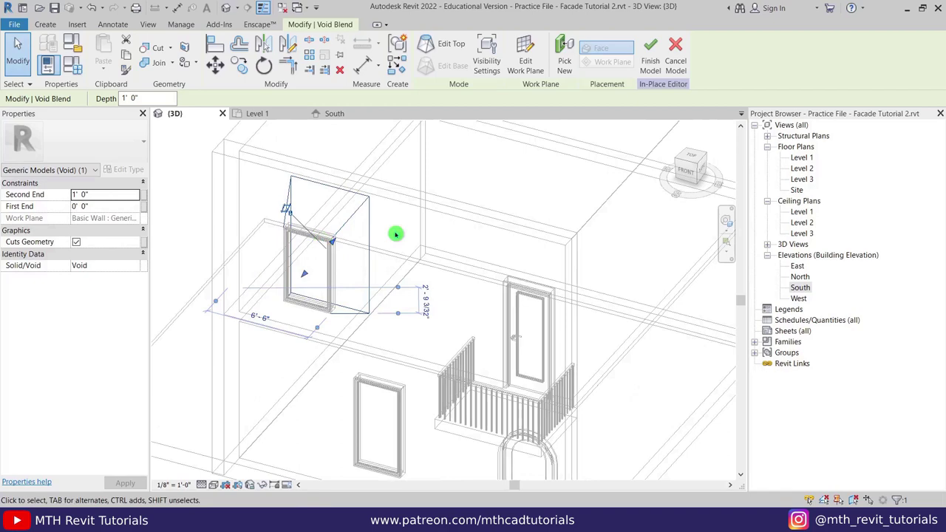
pyautogui.scroll(4, 357, 264)
pyautogui.moveTo(339, 291); pyautogui.dragTo(403, 305, button='middle')
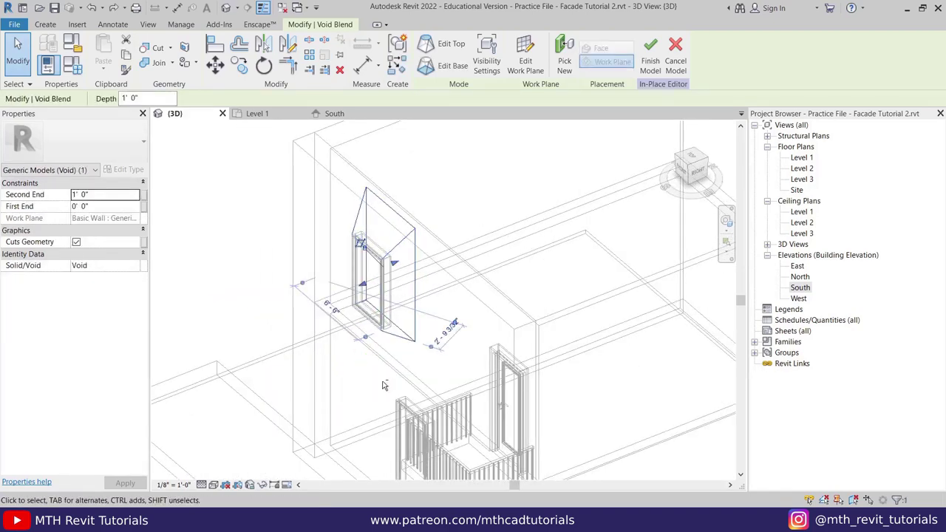
# Viewing from the right side, stretch the void blend's second end outward through the thick front wall
pyautogui.click(696, 191)
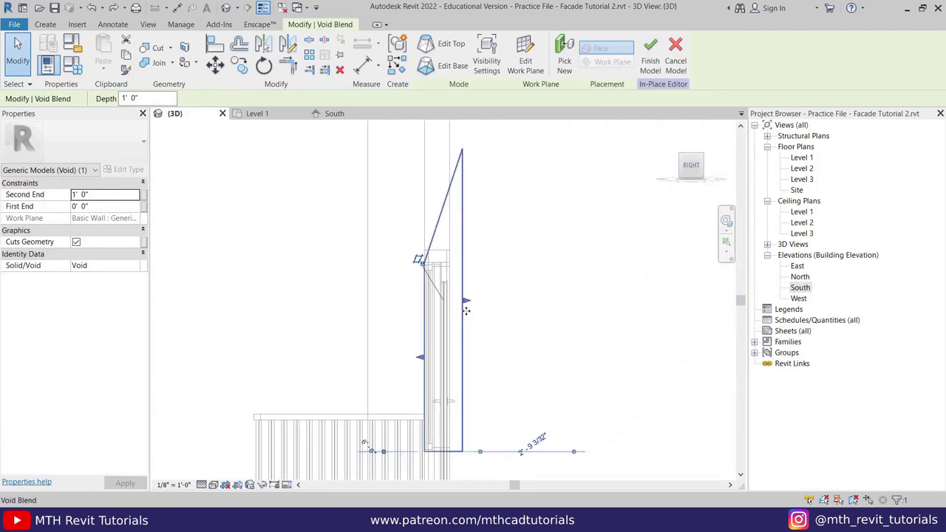
pyautogui.moveTo(469, 303); pyautogui.dragTo(363, 316)
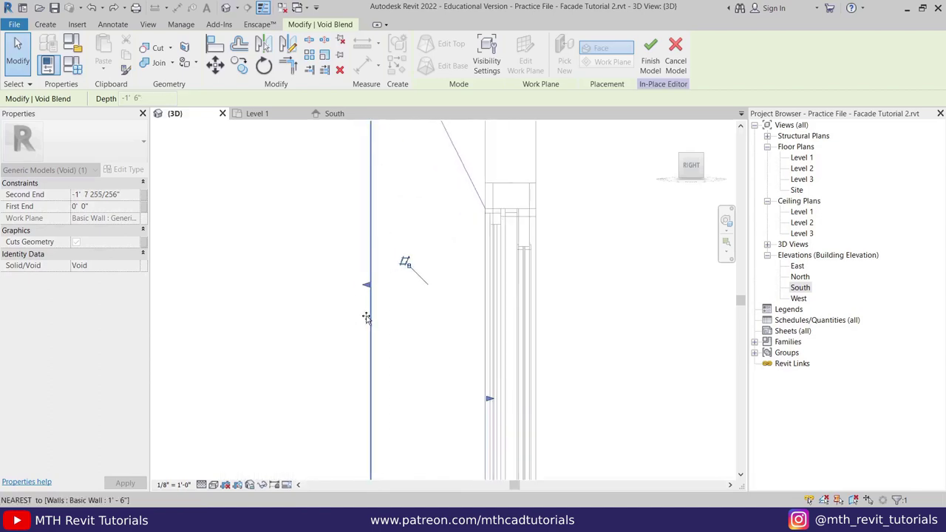
pyautogui.click(321, 316)
pyautogui.moveTo(333, 304)
pyautogui.keyDown('shift'); pyautogui.mouseDown(button='middle')
pyautogui.moveTo(473, 293)
pyautogui.moveTo(486, 348)
pyautogui.moveTo(446, 306)
pyautogui.moveTo(343, 405)
pyautogui.moveTo(311, 335)
pyautogui.moveTo(334, 328)
pyautogui.mouseUp(button='middle'); pyautogui.keyUp('shift')
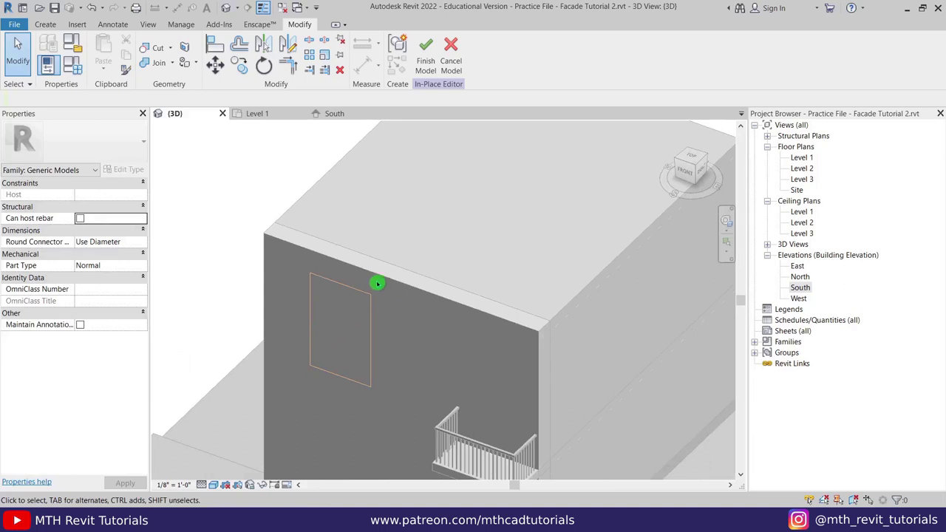
# Cut the thick front wall with the void blend
pyautogui.click(155, 50)
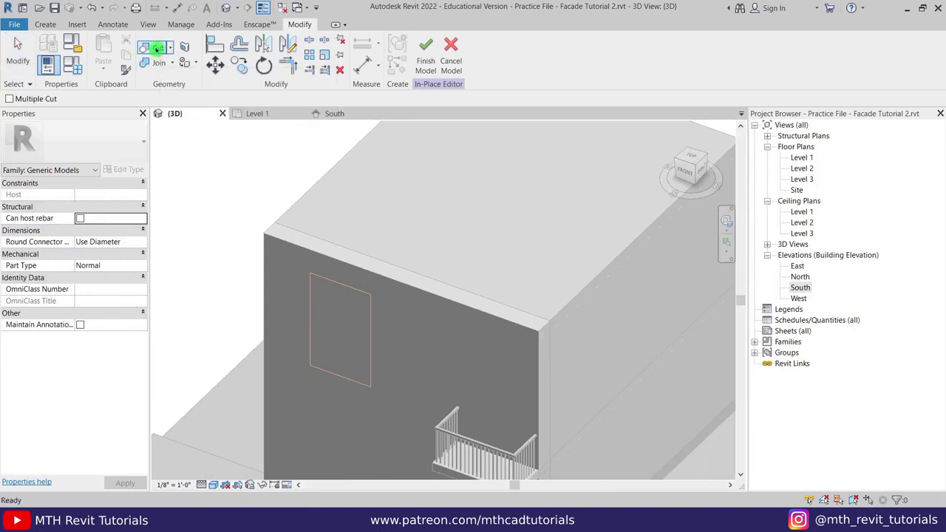
pyautogui.click(279, 234)
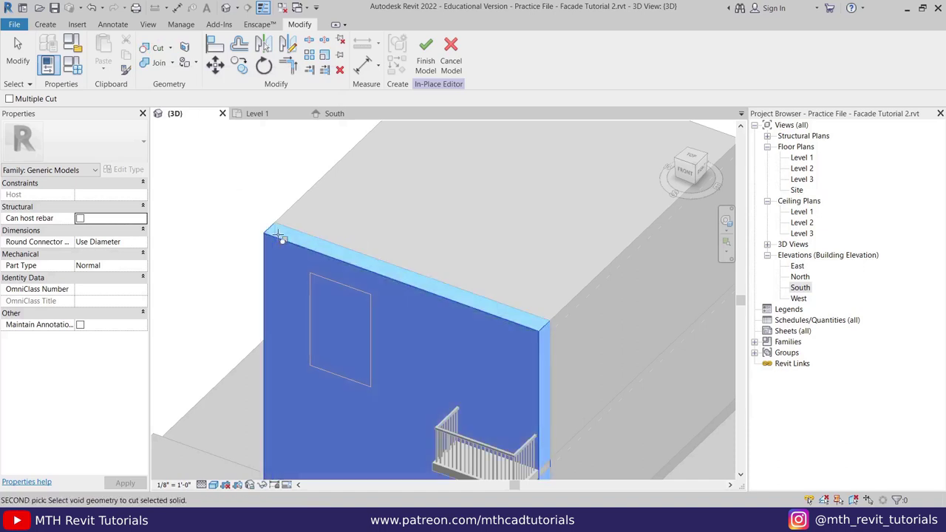
pyautogui.click(323, 277)
pyautogui.press('Escape')
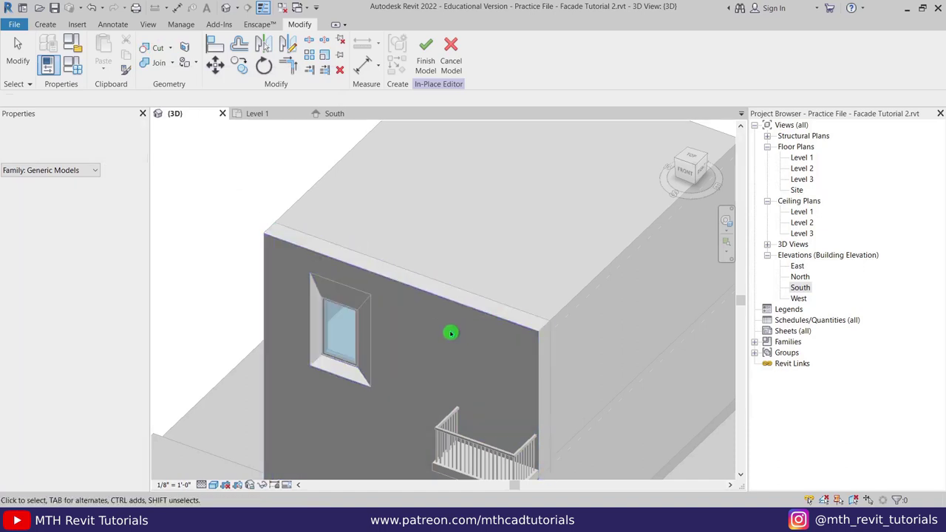
# Inspect the angled recess around the upper-floor window from several angles
pyautogui.keyDown('shift'); pyautogui.moveTo(367, 387); pyautogui.dragTo(481, 389, button='middle'); pyautogui.keyUp('shift')
pyautogui.scroll(5, 332, 355)
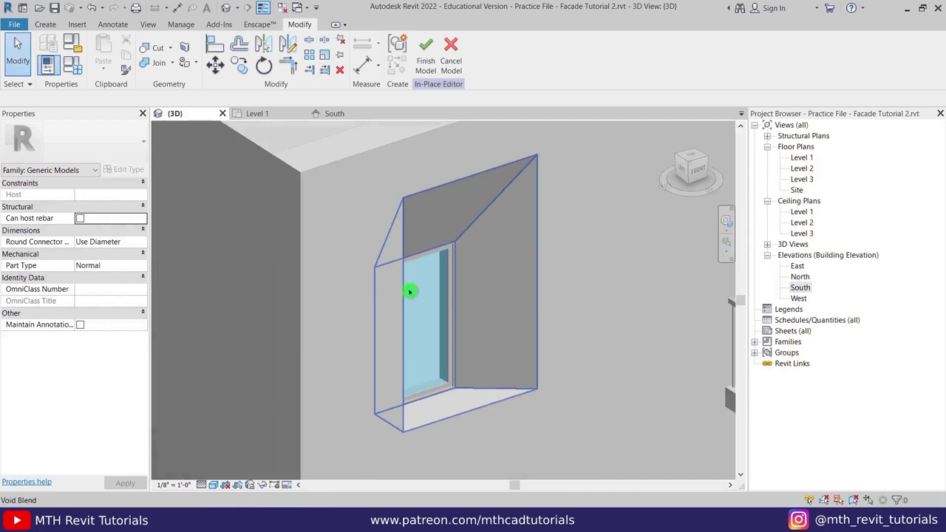
pyautogui.moveTo(568, 224); pyautogui.dragTo(385, 325, button='middle')
pyautogui.scroll(-3, 458, 201)
pyautogui.click(375, 305)
pyautogui.keyDown('shift'); pyautogui.moveTo(336, 378); pyautogui.dragTo(346, 221, button='middle'); pyautogui.keyUp('shift')
# In the South elevation, start another void blend with the wall face around the ground-floor arched door picked as its work plane
pyautogui.click(334, 114)
pyautogui.scroll(-4, 593, 350)
pyautogui.scroll(5, 475, 357)
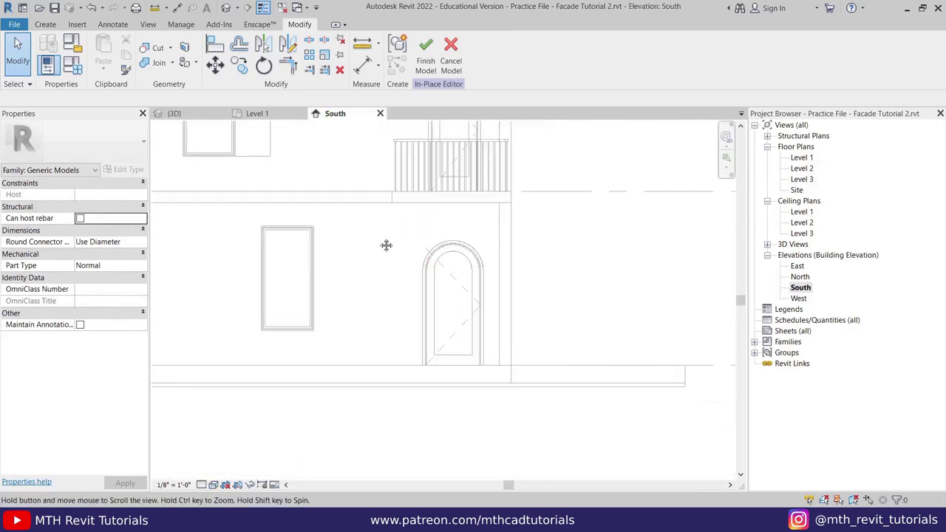
pyautogui.moveTo(384, 238); pyautogui.dragTo(454, 329, button='middle')
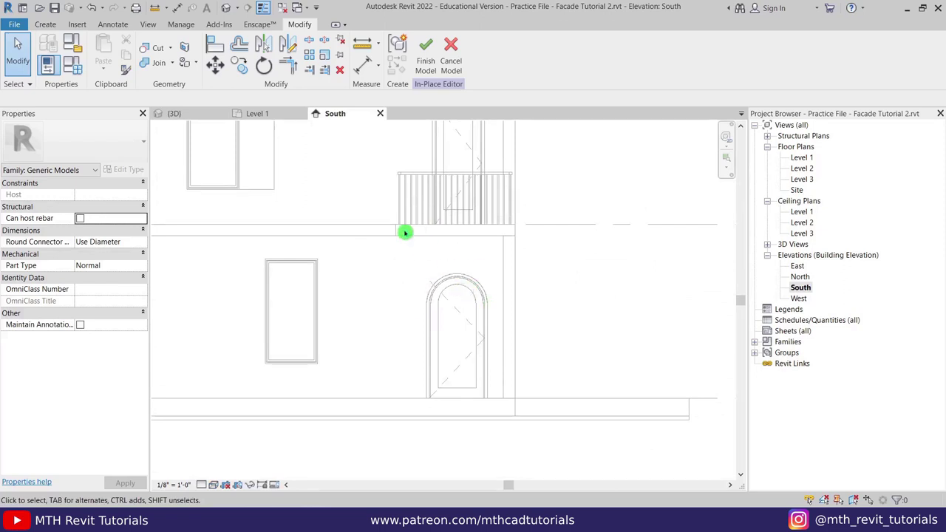
pyautogui.click(45, 24)
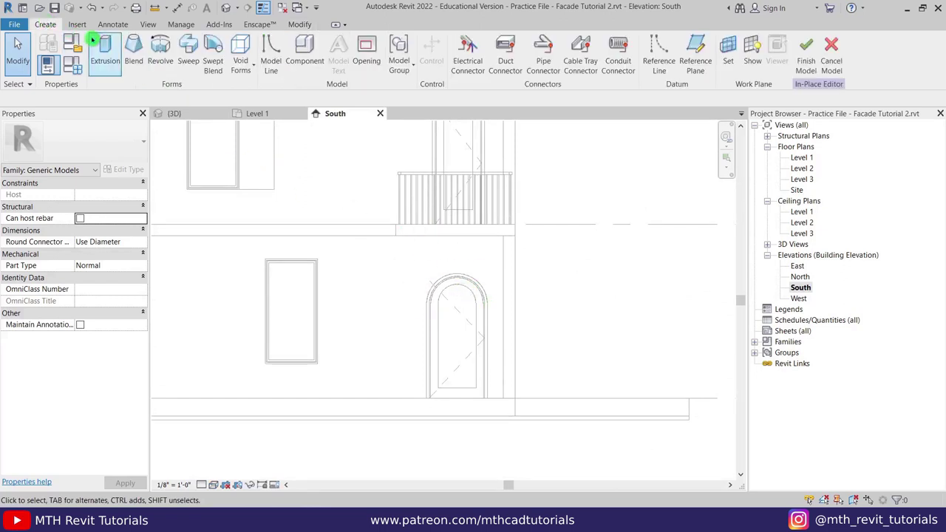
pyautogui.click(240, 67)
pyautogui.click(288, 115)
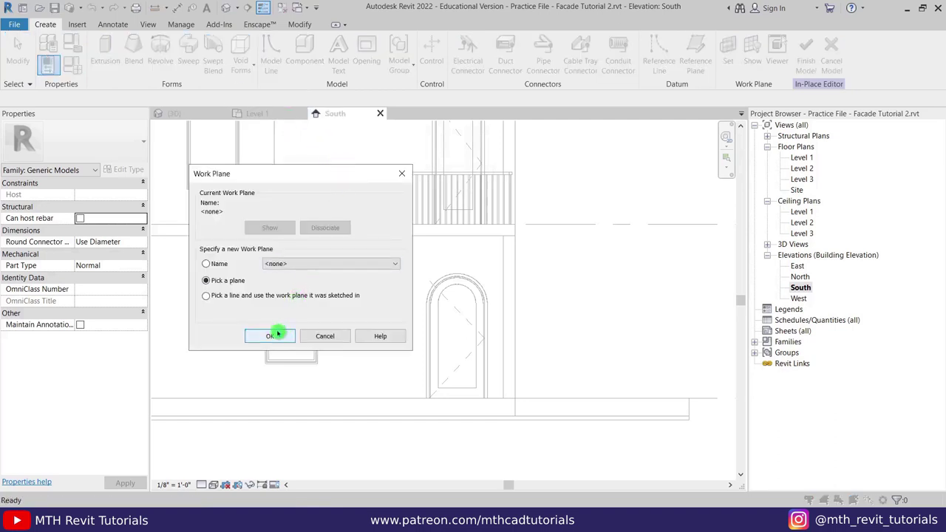
pyautogui.click(274, 336)
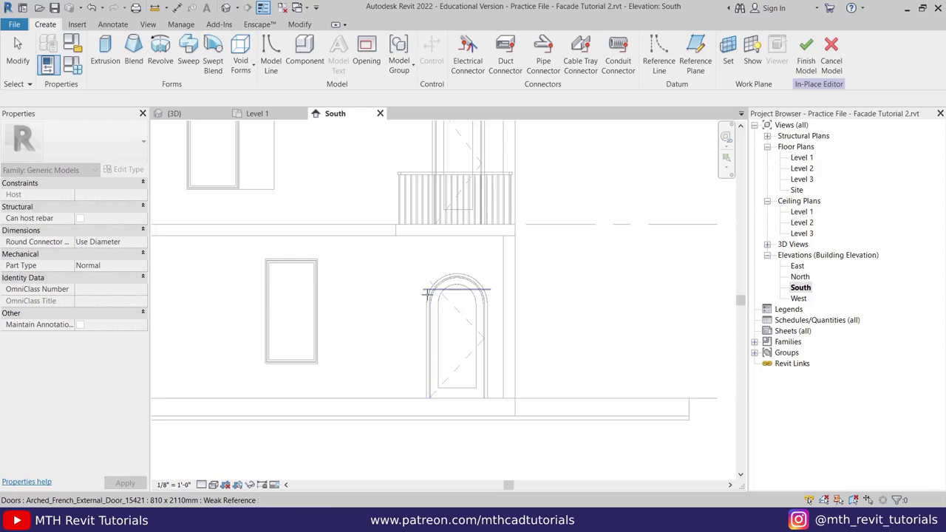
pyautogui.press('Tab')
pyautogui.click(428, 296)
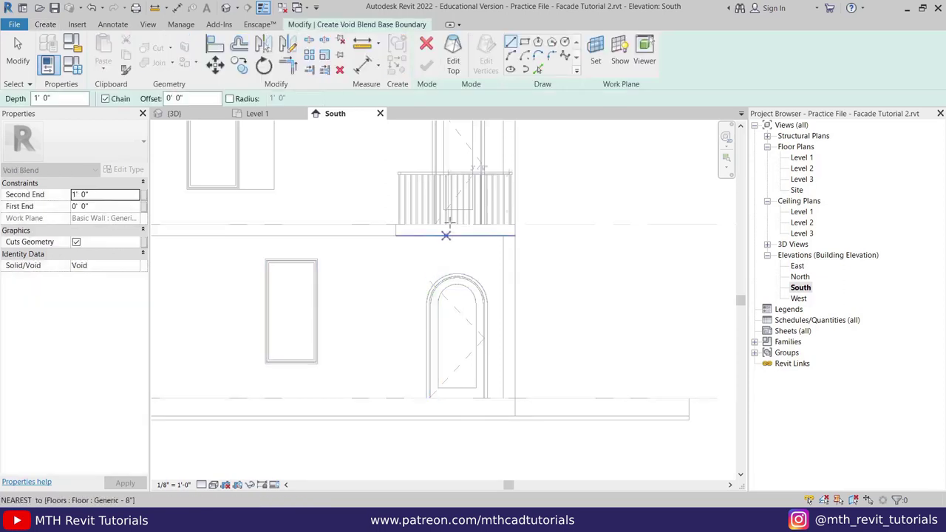
# Create the base boundary lines by picking the arched door's arc, its two vertical edges and the floor line
pyautogui.click(537, 68)
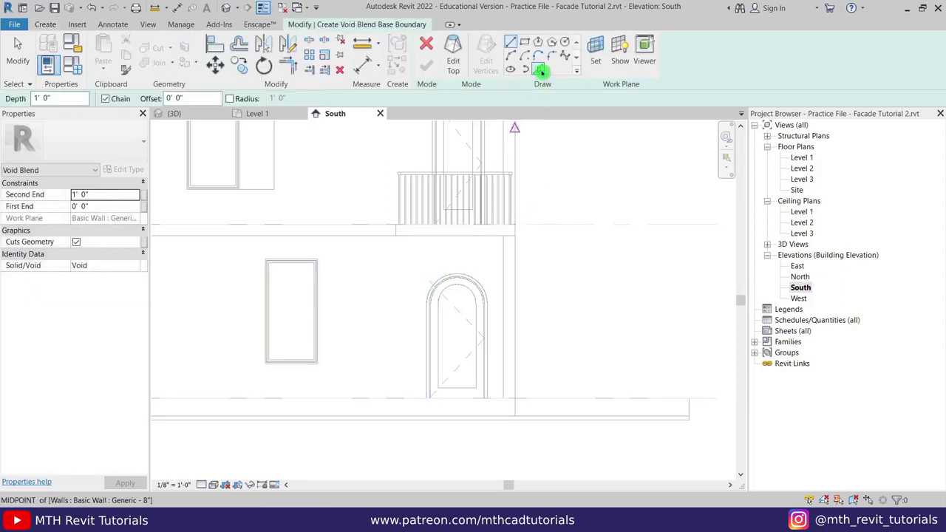
pyautogui.click(461, 273)
pyautogui.click(488, 332)
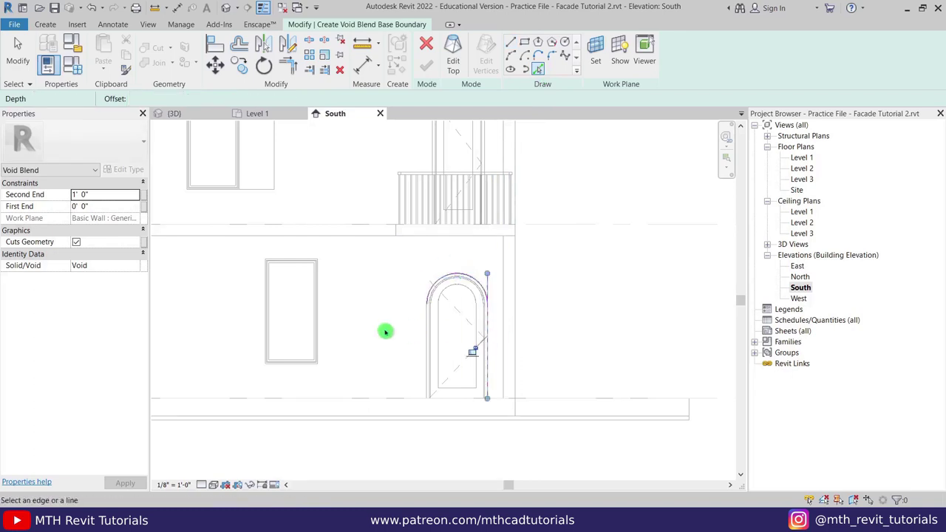
pyautogui.click(427, 333)
pyautogui.scroll(3, 448, 399)
pyautogui.click(448, 399)
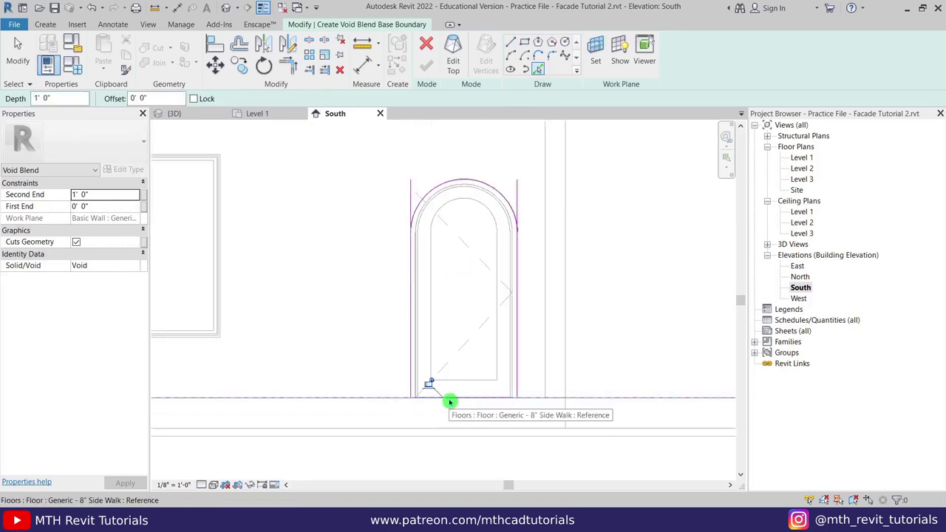
# Trim the picked floor line, vertical edges and arc into one closed base boundary around the arched door
pyautogui.press('Escape')
pyautogui.press('t')
pyautogui.press('r')
pyautogui.click(440, 398)
pyautogui.click(411, 388)
pyautogui.click(490, 399)
pyautogui.click(517, 374)
pyautogui.click(517, 258)
pyautogui.click(490, 185)
pyautogui.click(420, 200)
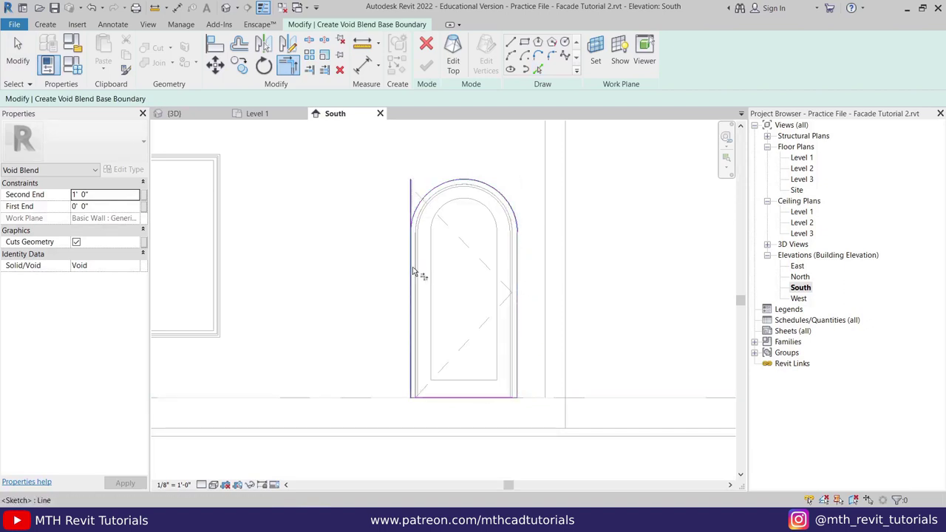
pyautogui.click(411, 267)
pyautogui.scroll(-1, 456, 306)
pyautogui.moveTo(469, 271); pyautogui.dragTo(463, 284, button='middle')
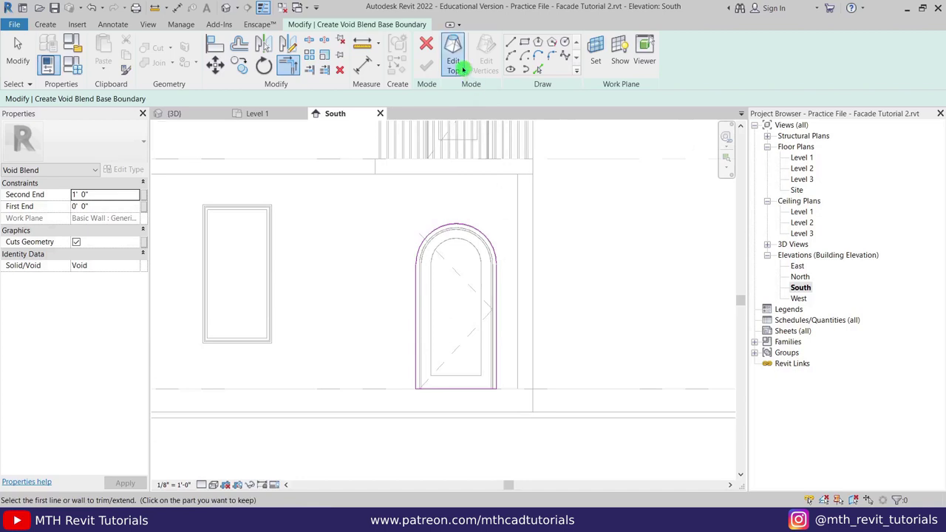
# Start the top boundary with vertical lines offset 1' 6" outside the arched door's left edge and 0' 6" outside its right edge
pyautogui.click(453, 60)
pyautogui.click(539, 69)
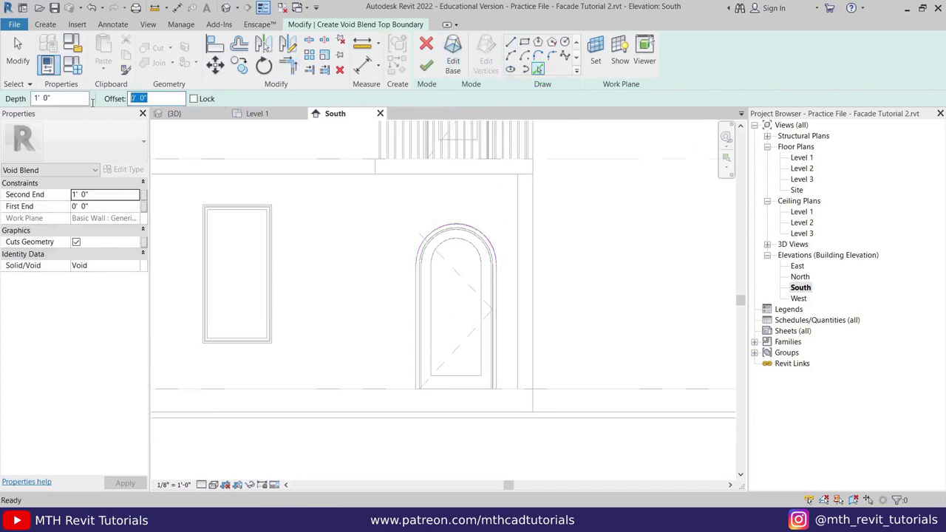
pyautogui.write('6')
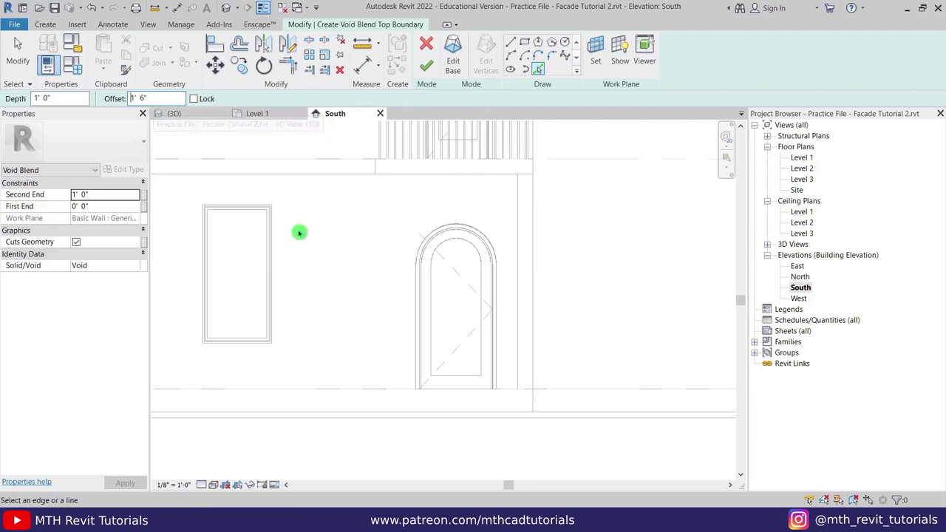
pyautogui.click(416, 300)
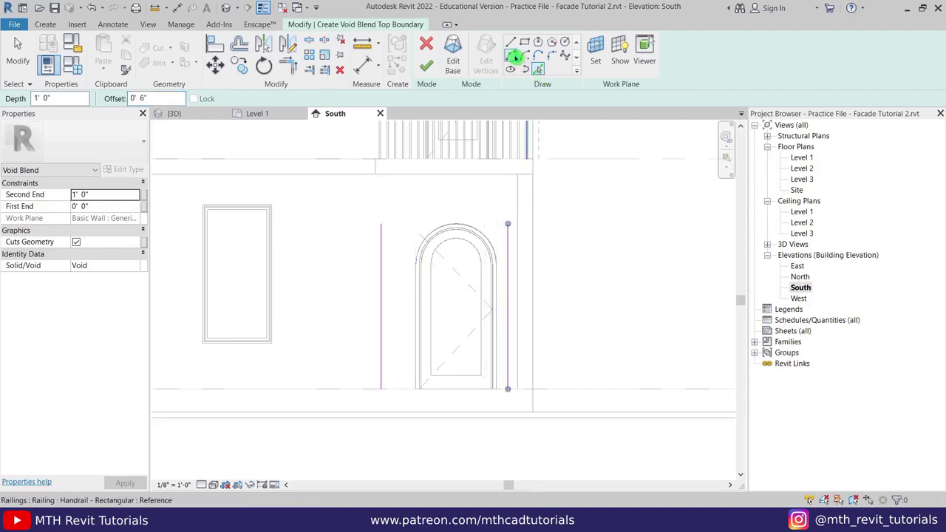
pyautogui.press('Escape')
# Draw a start-end-radius arc over the arched door, joining the two offset vertical lines at the height where the door's arch begins
pyautogui.click(511, 55)
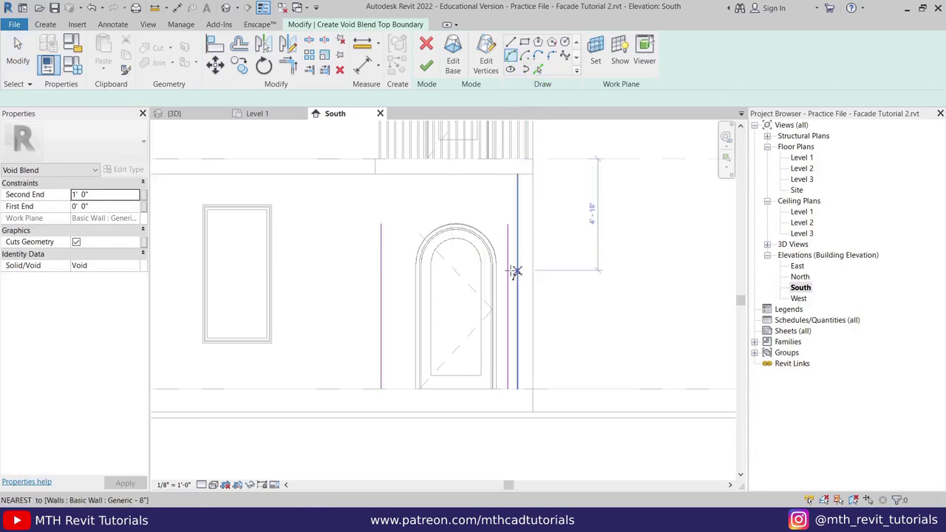
pyautogui.click(496, 263)
pyautogui.click(381, 264)
pyautogui.click(440, 196)
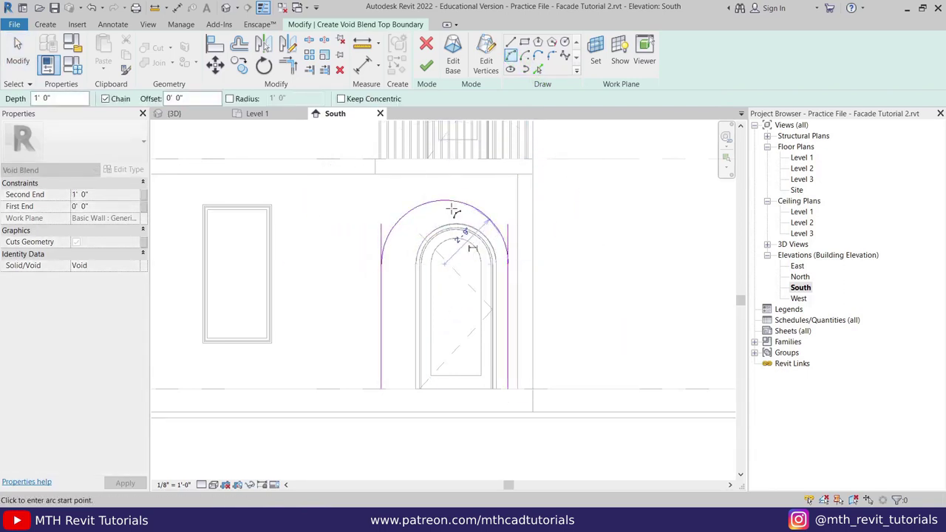
pyautogui.press('Escape')
pyautogui.press('Escape')
# Trim both offset vertical lines to the ends of the new arc
pyautogui.press('t')
pyautogui.press('r')
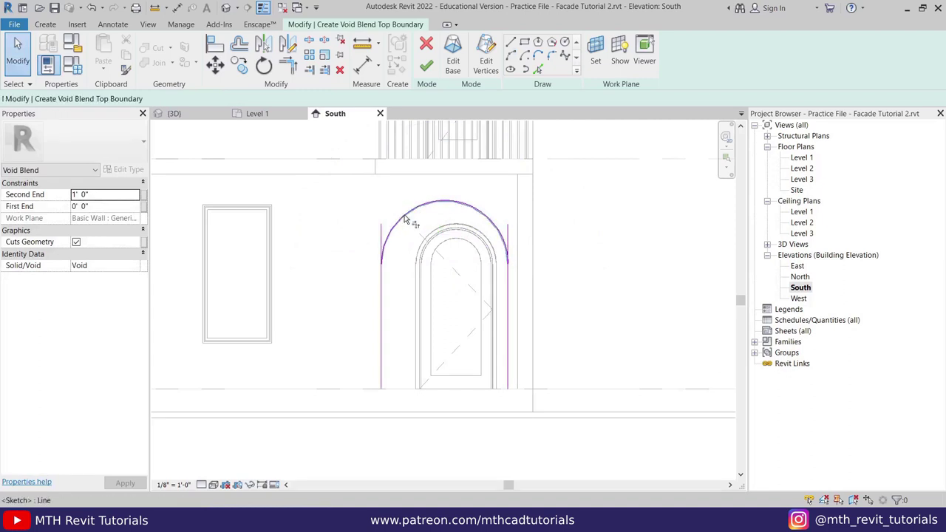
pyautogui.click(401, 217)
pyautogui.click(381, 280)
pyautogui.click(507, 274)
pyautogui.click(496, 229)
pyautogui.click(507, 275)
# Close the top boundary with a straight line along the floor and finish the arched door's void blend sketch
pyautogui.click(510, 41)
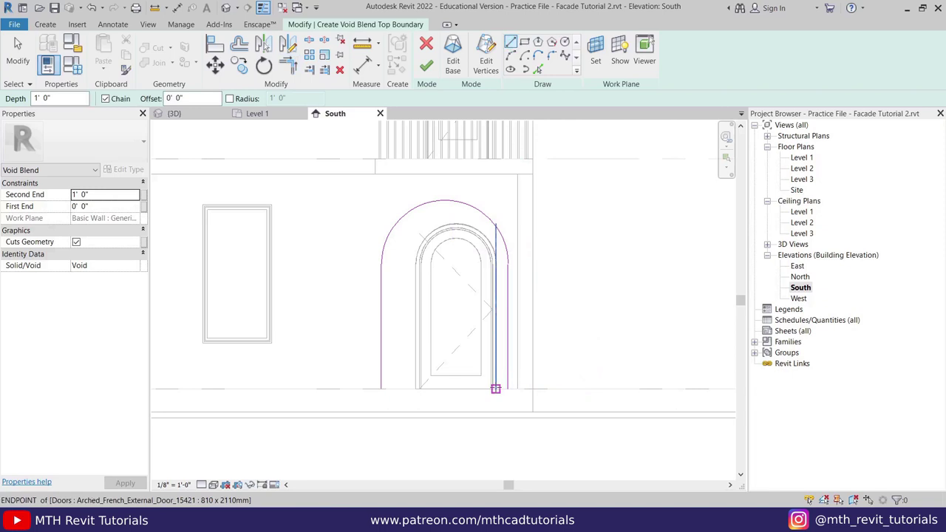
pyautogui.click(507, 388)
pyautogui.click(381, 389)
pyautogui.press('Escape')
pyautogui.press('Escape')
pyautogui.moveTo(320, 160)
pyautogui.mouseDown()
pyautogui.moveTo(418, 234)
pyautogui.moveTo(539, 373)
pyautogui.moveTo(538, 419)
pyautogui.mouseUp()
pyautogui.click(426, 65)
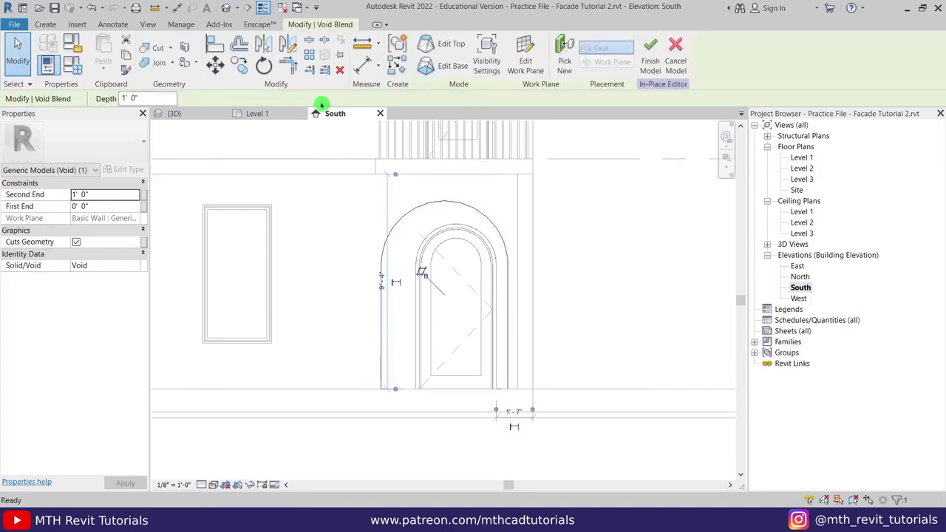
# In the 3D view's right side, shown as wireframe, stretch the door void's inner end out to the thick wall's front face
pyautogui.click(198, 116)
pyautogui.keyDown('shift'); pyautogui.moveTo(542, 325); pyautogui.dragTo(395, 306, button='middle'); pyautogui.keyUp('shift')
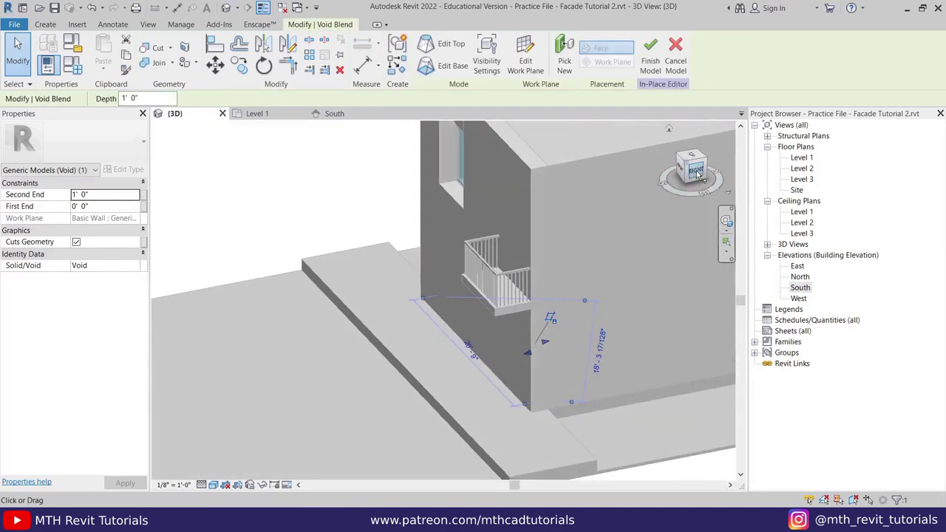
pyautogui.click(697, 171)
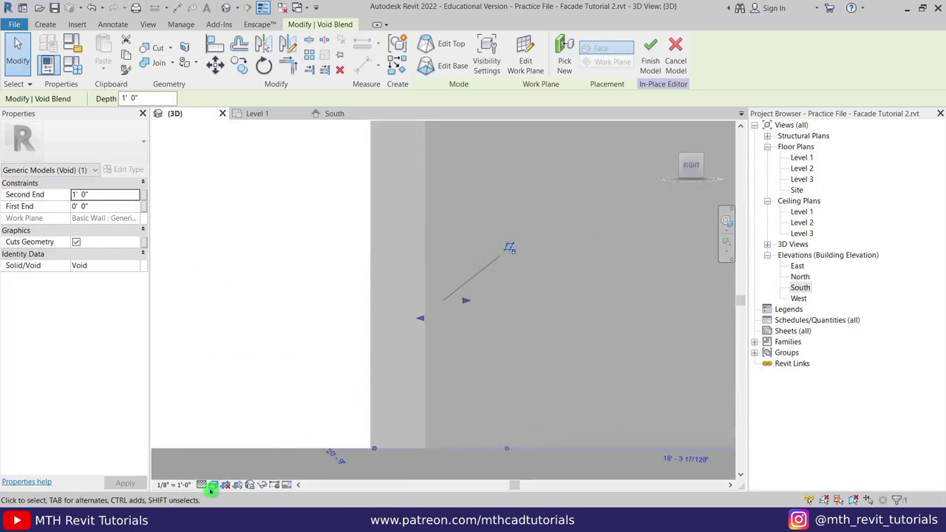
pyautogui.click(212, 487)
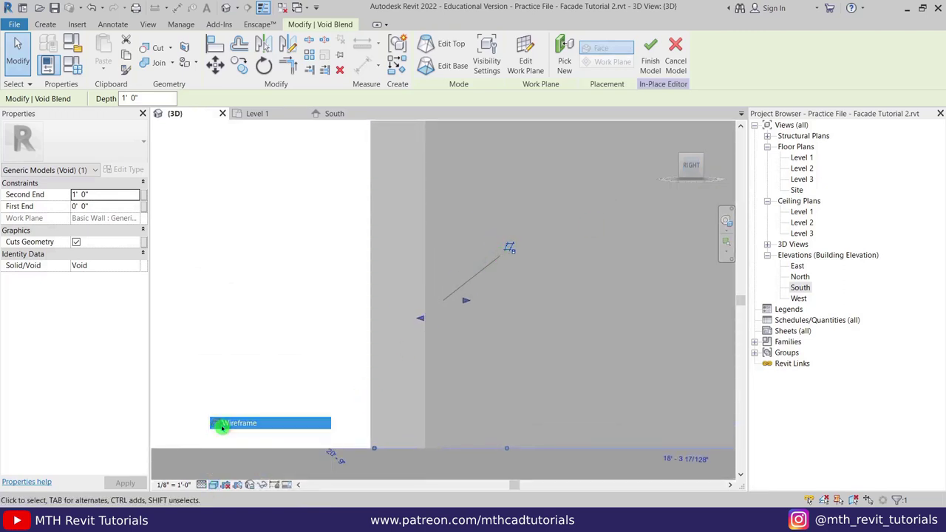
pyautogui.click(222, 422)
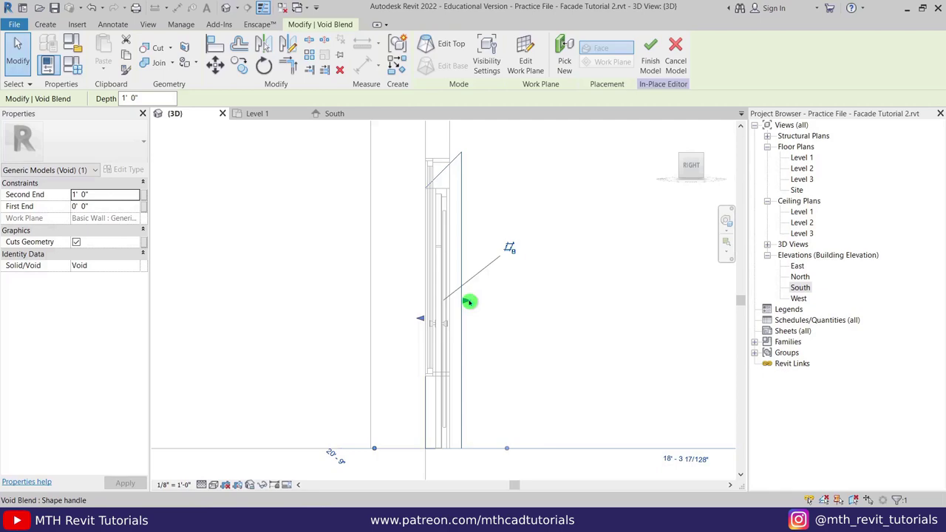
pyautogui.moveTo(468, 303); pyautogui.dragTo(371, 281)
pyautogui.click(323, 283)
# Return the 3D view to shaded display and cut the thick front wall with the arched door's void blend
pyautogui.scroll(-2, 405, 229)
pyautogui.moveTo(395, 245)
pyautogui.keyDown('shift'); pyautogui.mouseDown(button='middle')
pyautogui.moveTo(500, 352)
pyautogui.moveTo(447, 346)
pyautogui.moveTo(446, 314)
pyautogui.mouseUp(button='middle'); pyautogui.keyUp('shift')
pyautogui.press('s')
pyautogui.press('d')
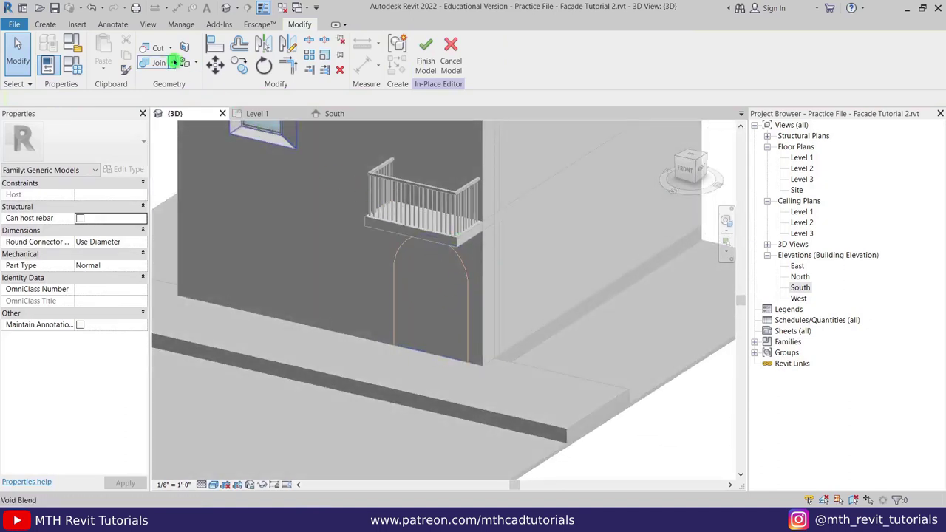
pyautogui.click(157, 48)
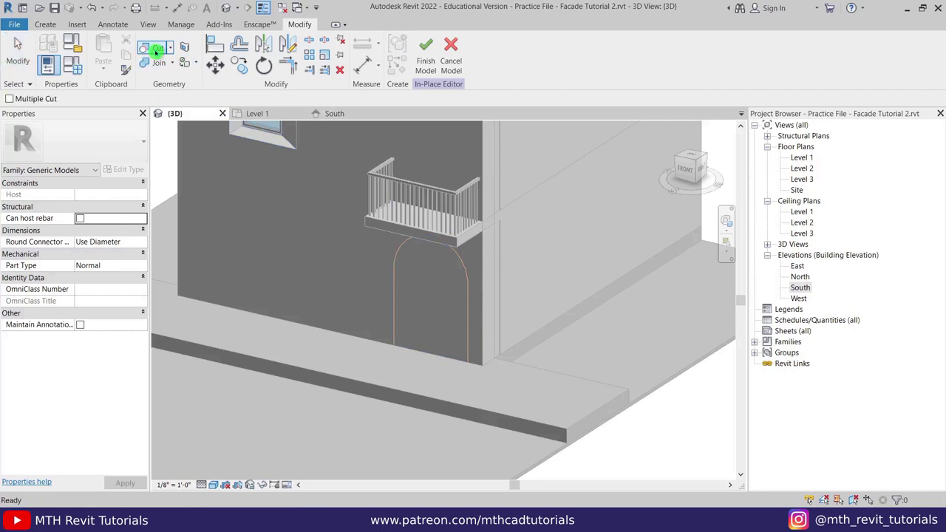
pyautogui.click(462, 262)
pyautogui.click(463, 261)
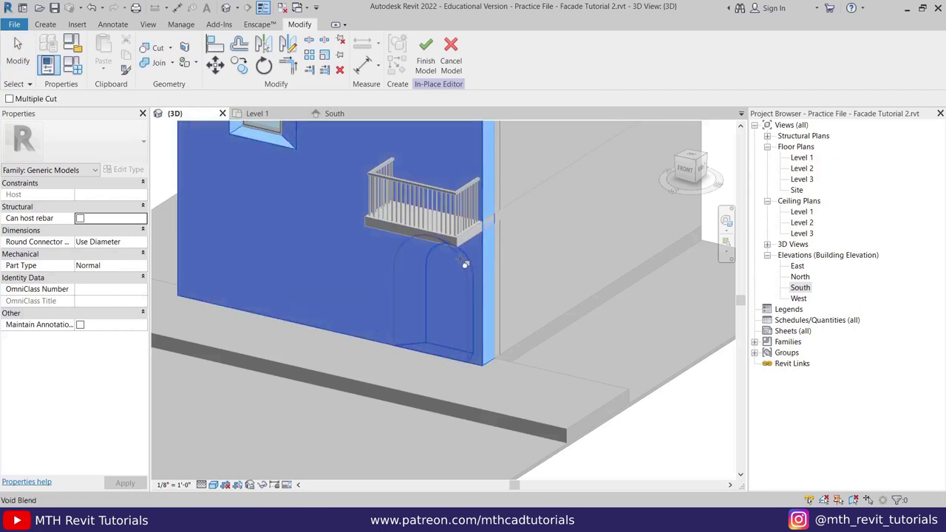
pyautogui.press('Escape')
# In the front 3D view, copy the upper-floor window's void blend horizontally to the upper frame corner of the balcony door
pyautogui.scroll(-6, 503, 370)
pyautogui.moveTo(452, 363)
pyautogui.keyDown('shift'); pyautogui.mouseDown(button='middle')
pyautogui.moveTo(426, 360)
pyautogui.moveTo(447, 354)
pyautogui.mouseUp(button='middle'); pyautogui.keyUp('shift')
pyautogui.scroll(3, 464, 348)
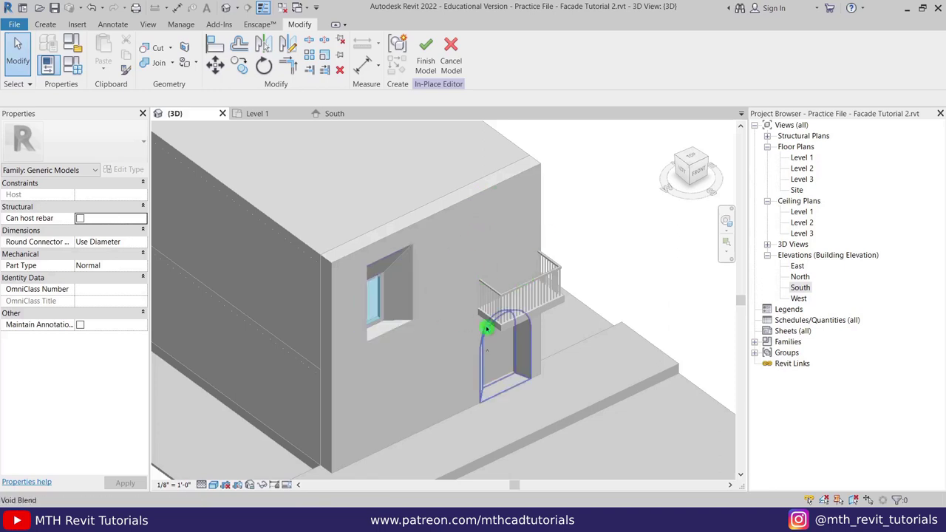
pyautogui.click(418, 315)
pyautogui.click(699, 176)
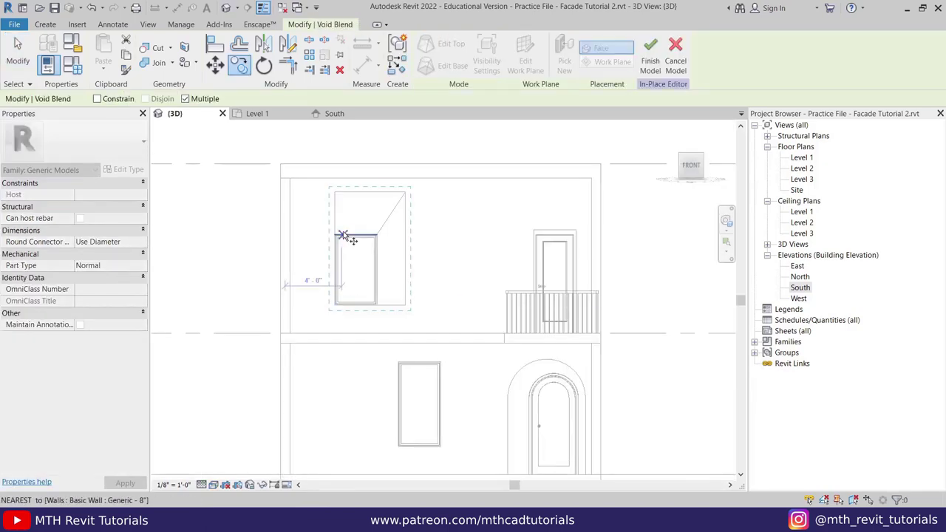
pyautogui.click(336, 235)
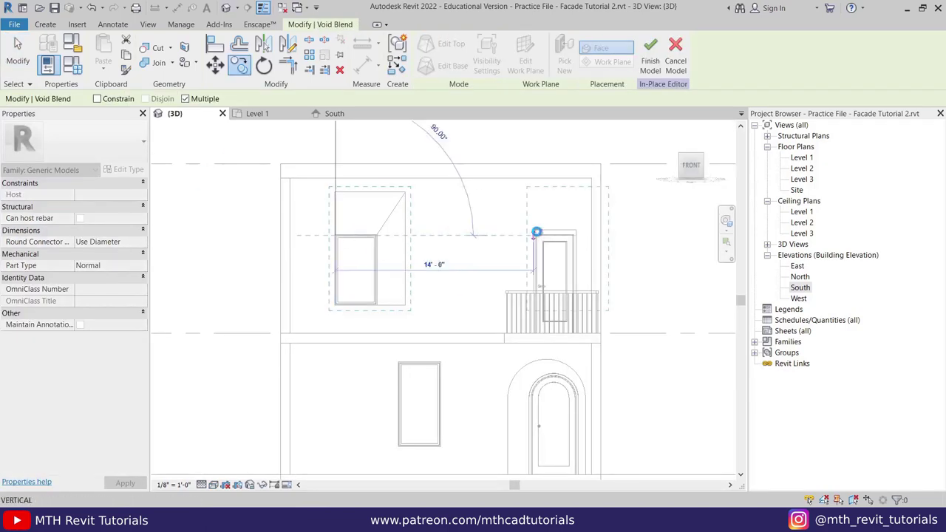
pyautogui.click(533, 235)
pyautogui.press('Escape')
# Fit the copied void blend's base boundary to the balcony door's frame, extending its lower edge down to the floor
pyautogui.click(448, 45)
pyautogui.click(450, 62)
pyautogui.moveTo(498, 170); pyautogui.dragTo(647, 371)
pyautogui.scroll(3, 554, 254)
pyautogui.moveTo(530, 212); pyautogui.dragTo(534, 203)
pyautogui.scroll(2, 498, 238)
pyautogui.moveTo(509, 236); pyautogui.dragTo(513, 237)
pyautogui.scroll(-2, 420, 226)
pyautogui.moveTo(562, 218); pyautogui.dragTo(564, 217)
pyautogui.moveTo(523, 370); pyautogui.dragTo(525, 435)
pyautogui.click(452, 311)
pyautogui.scroll(-2, 452, 311)
# Replace the copied void's top boundary with a new rectangle around the balcony door, reaching down to the floor
pyautogui.click(463, 60)
pyautogui.moveTo(562, 215); pyautogui.dragTo(527, 215)
pyautogui.click(392, 150)
pyautogui.moveTo(392, 150); pyautogui.dragTo(618, 415)
pyautogui.press('Delete')
pyautogui.click(524, 41)
pyautogui.click(525, 235)
pyautogui.click(461, 393)
pyautogui.press('Escape')
pyautogui.press('Escape')
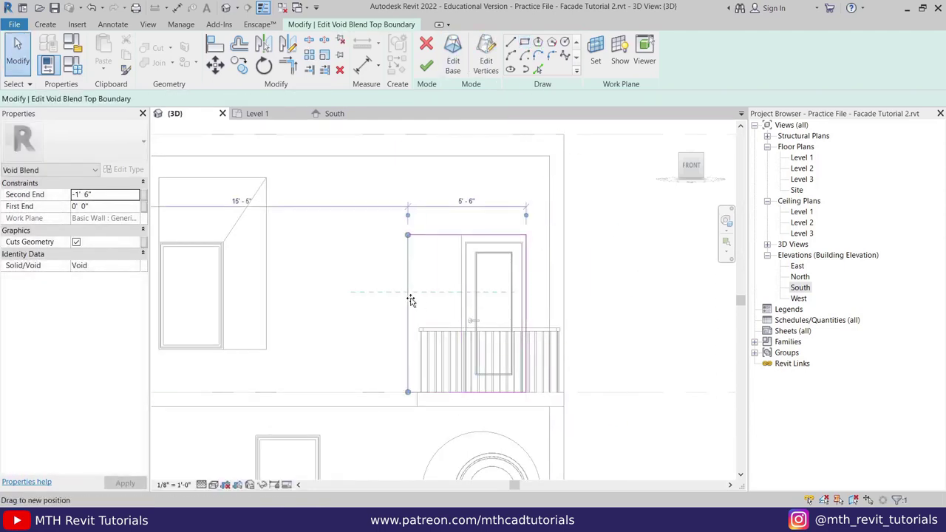
# Move the left side of the top boundary rectangle to line up with the balcony slab's left end
pyautogui.moveTo(411, 300); pyautogui.dragTo(417, 302)
pyautogui.scroll(5, 418, 386)
pyautogui.press('m')
pyautogui.press('v')
pyautogui.click(422, 399)
pyautogui.click(413, 399)
pyautogui.scroll(-5, 413, 399)
pyautogui.moveTo(518, 240); pyautogui.dragTo(488, 295, button='middle')
# Move the upper side of the top boundary rectangle higher above the balcony door
pyautogui.click(432, 320)
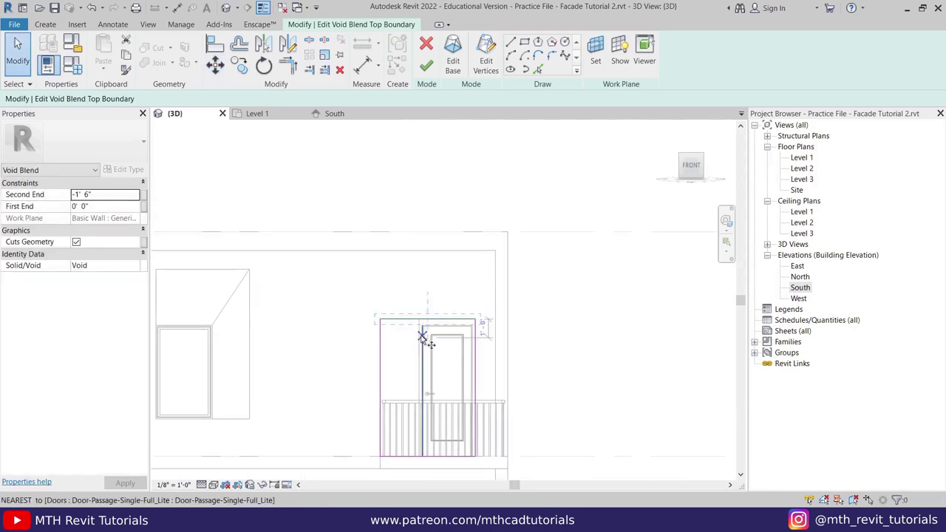
pyautogui.press('m')
pyautogui.press('v')
pyautogui.click(401, 323)
pyautogui.click(401, 308)
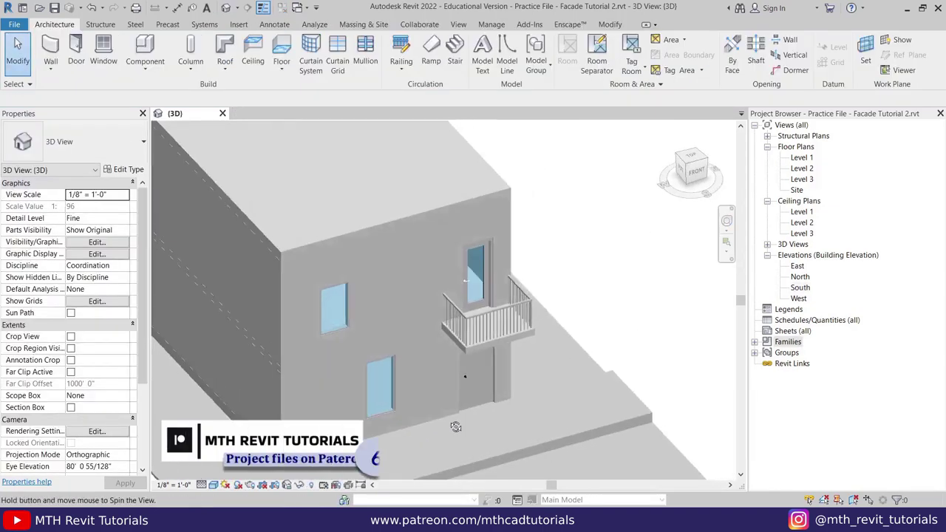